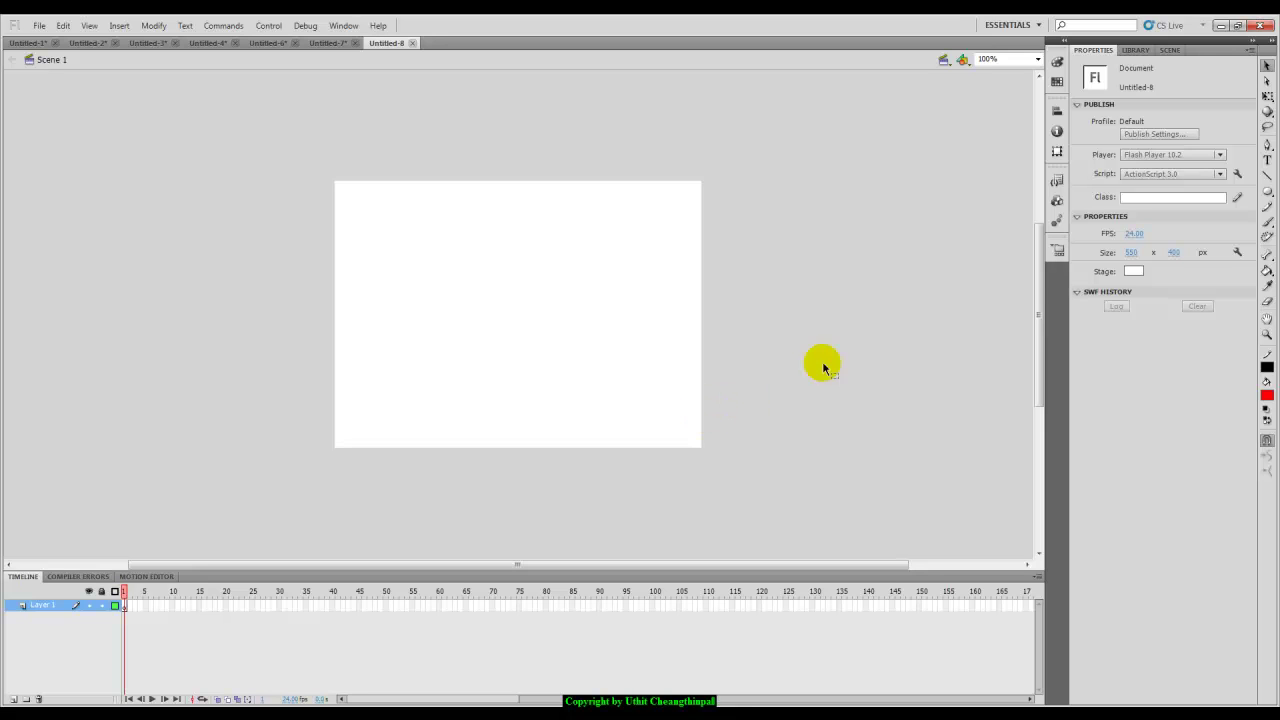
Draw a black-outlined red circle about 133 px wide with the Oval tool and centre it horizontally and vertically on the stage
click(1268, 193)
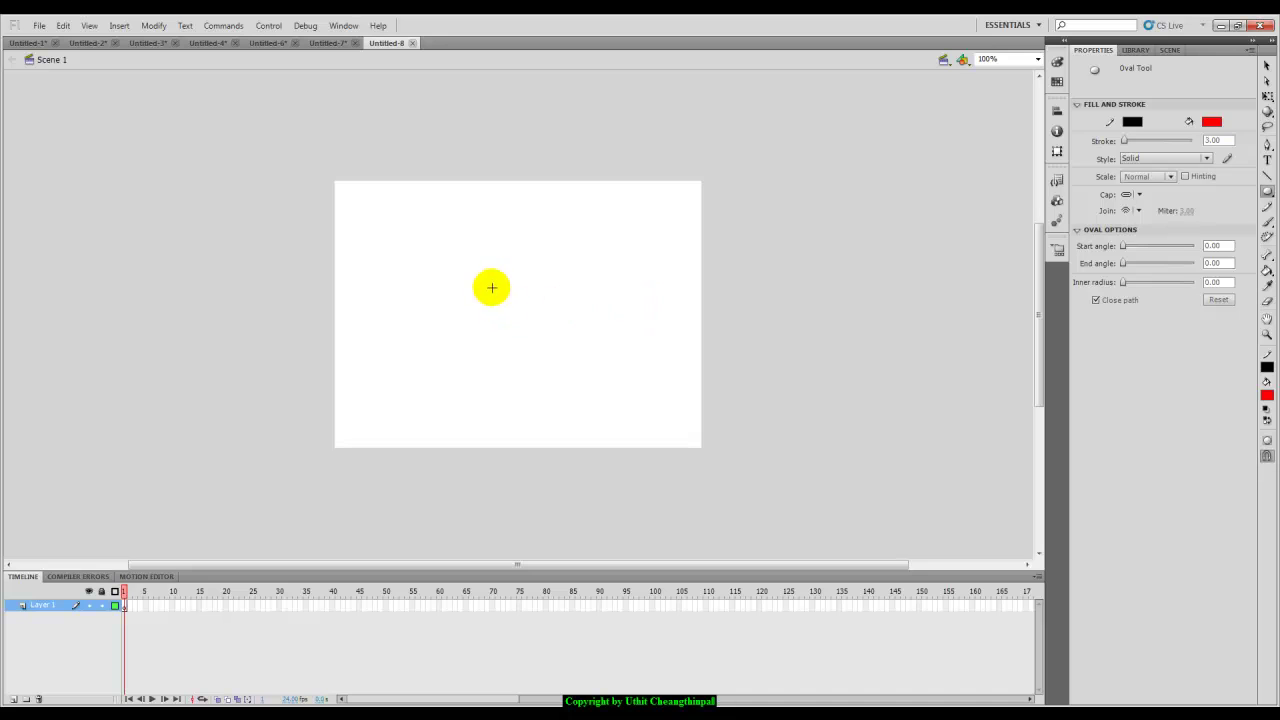
drag(476, 272, 563, 363)
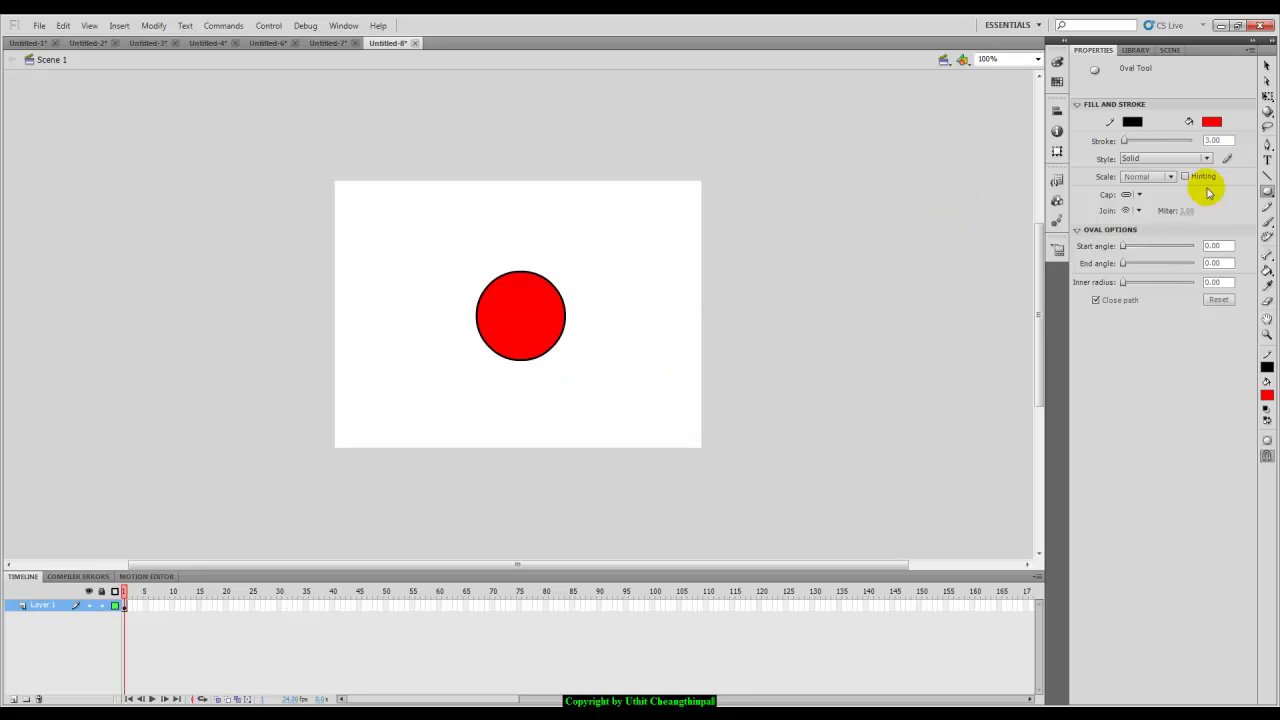
click(1266, 68)
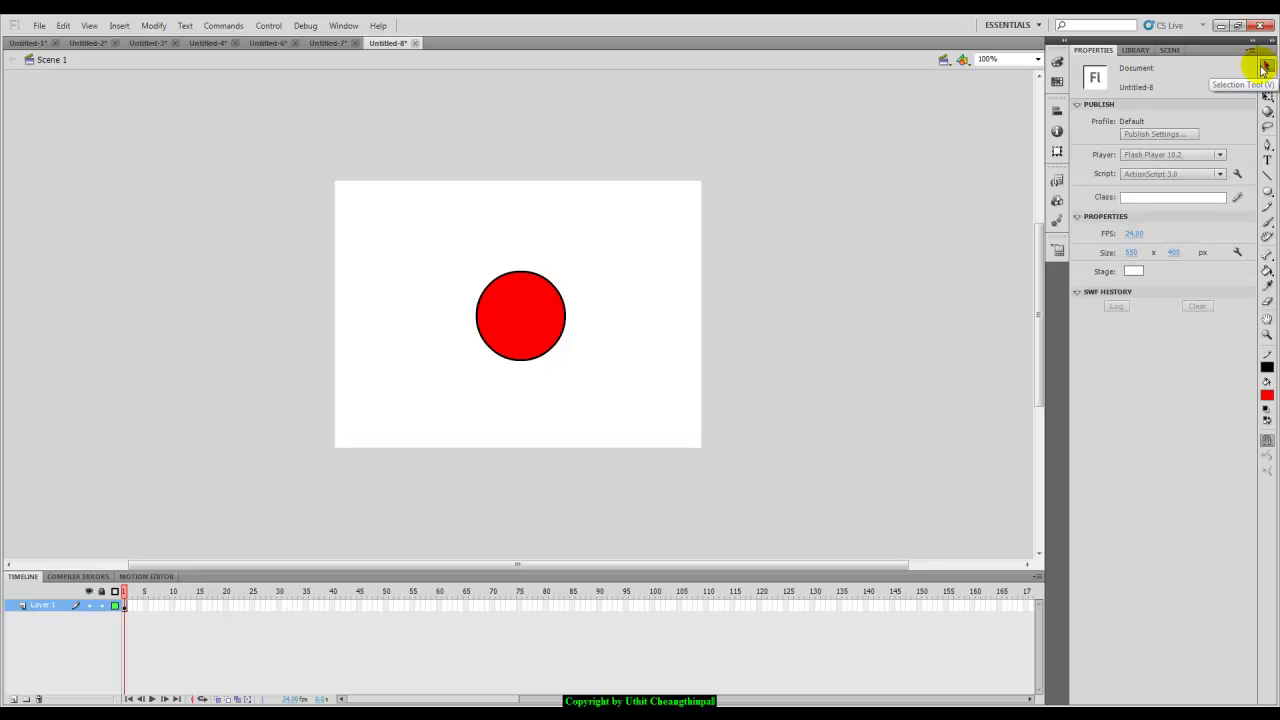
double_click(534, 330)
click(620, 320)
double_click(541, 316)
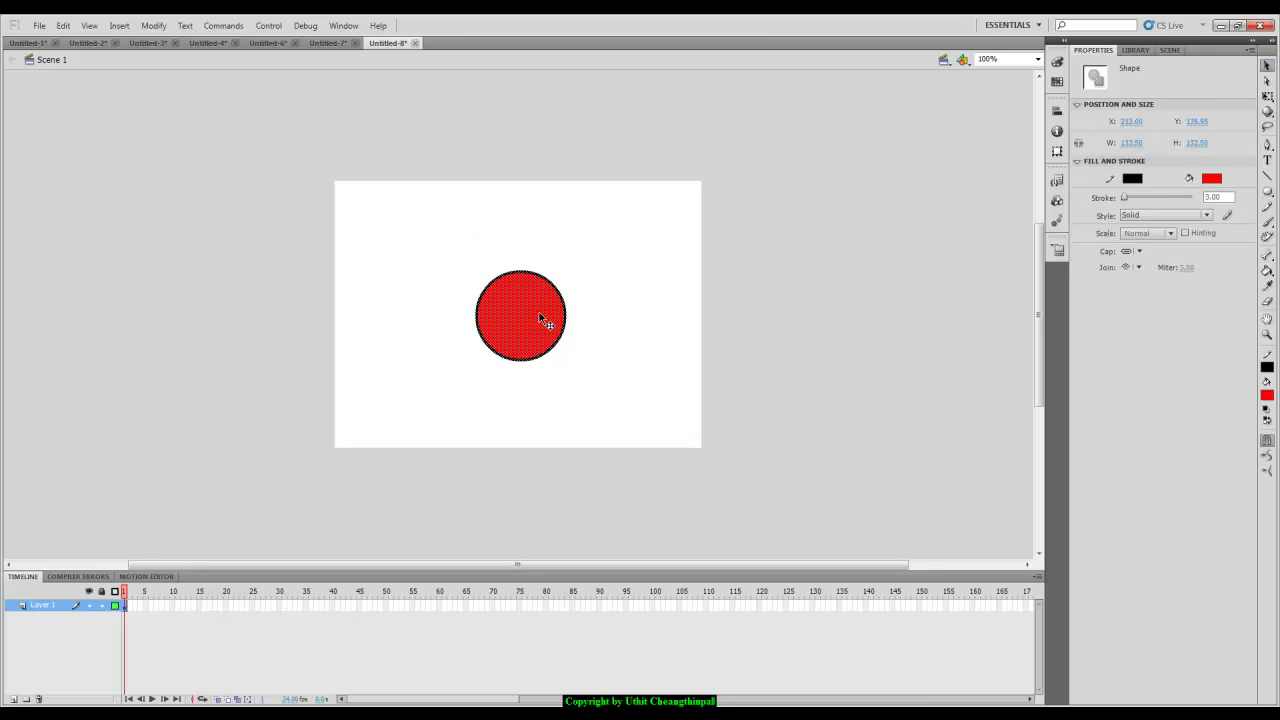
click(1057, 112)
click(938, 139)
click(1006, 139)
click(647, 320)
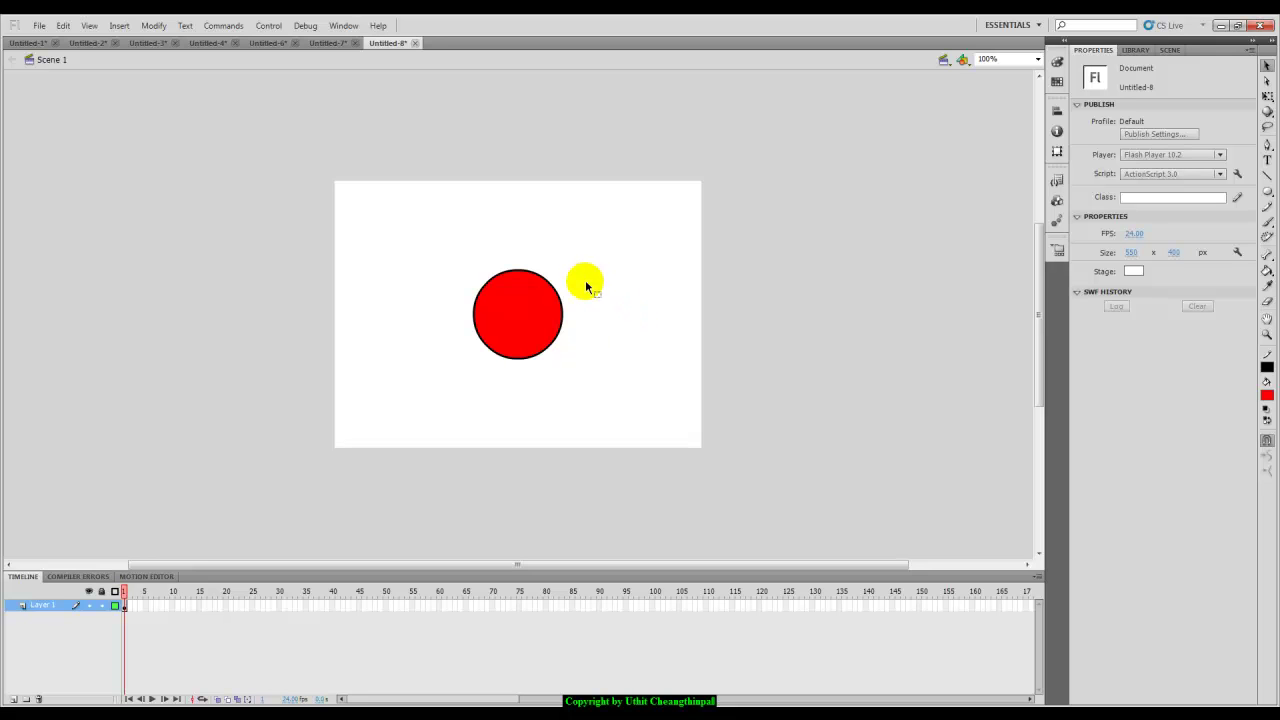
Apply a shape tween to the whole circle and insert a keyframe at frame 25 of Layer 1
drag(446, 238, 609, 403)
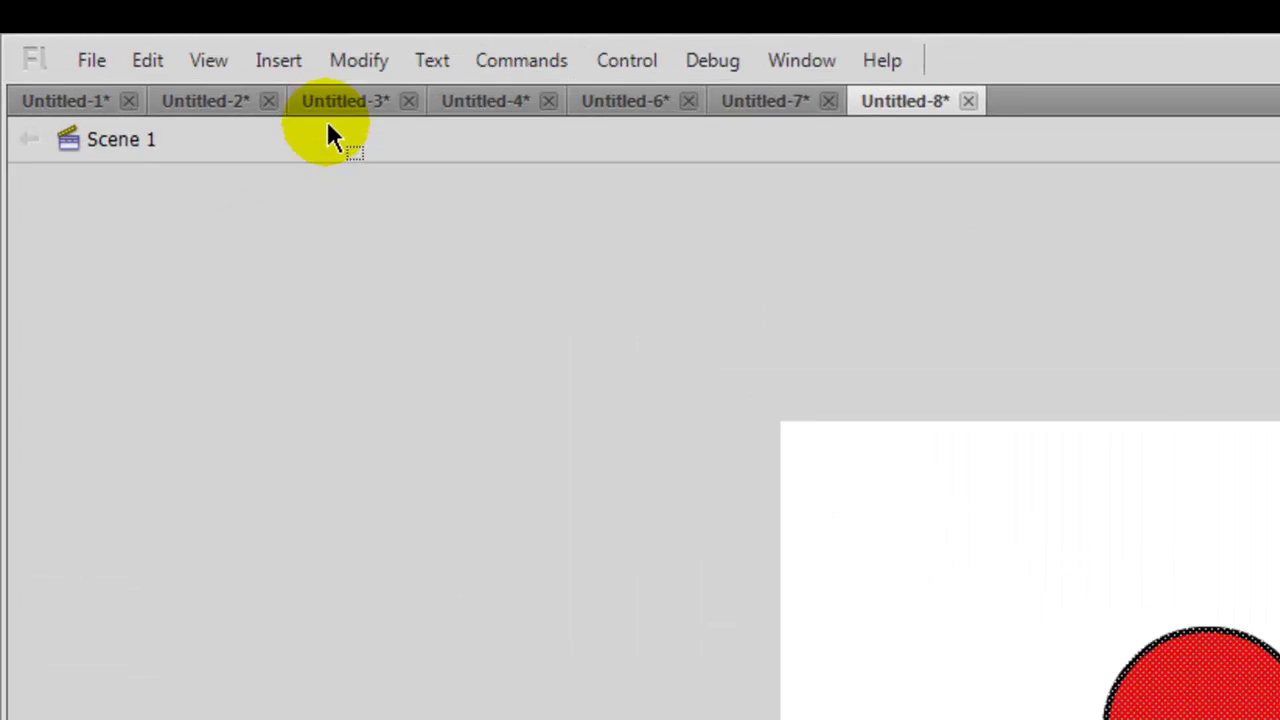
click(300, 68)
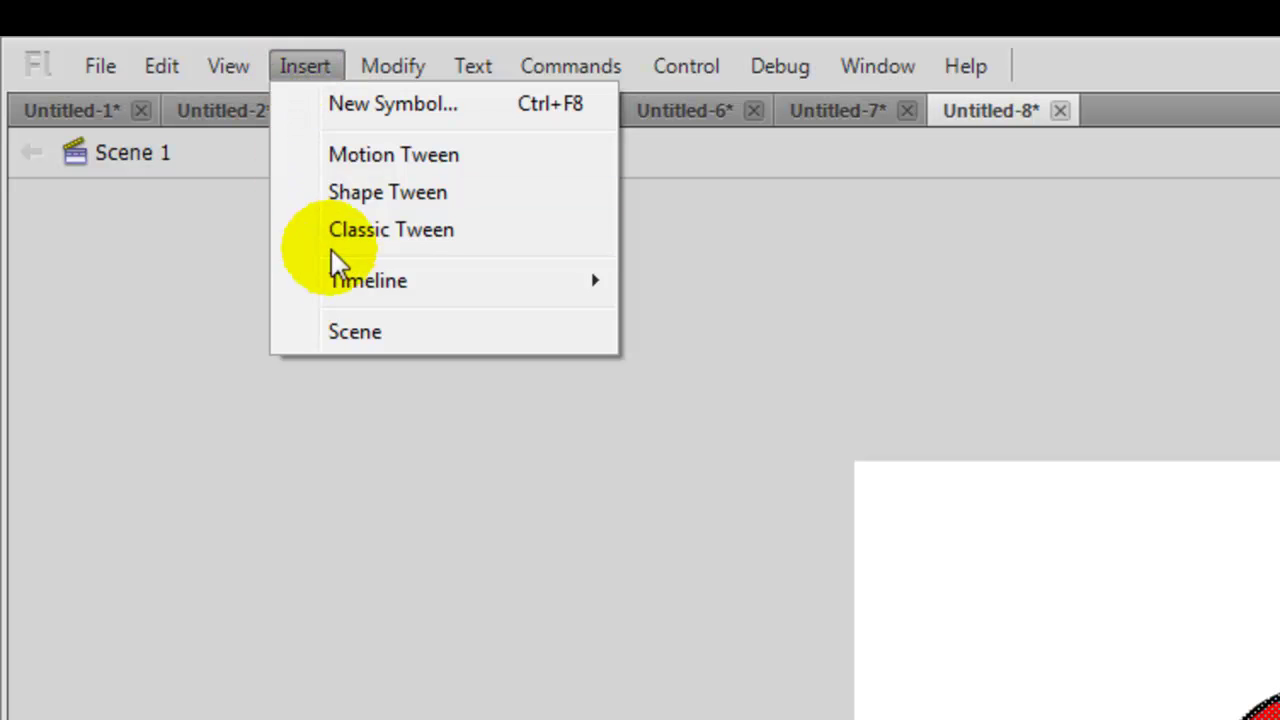
click(405, 194)
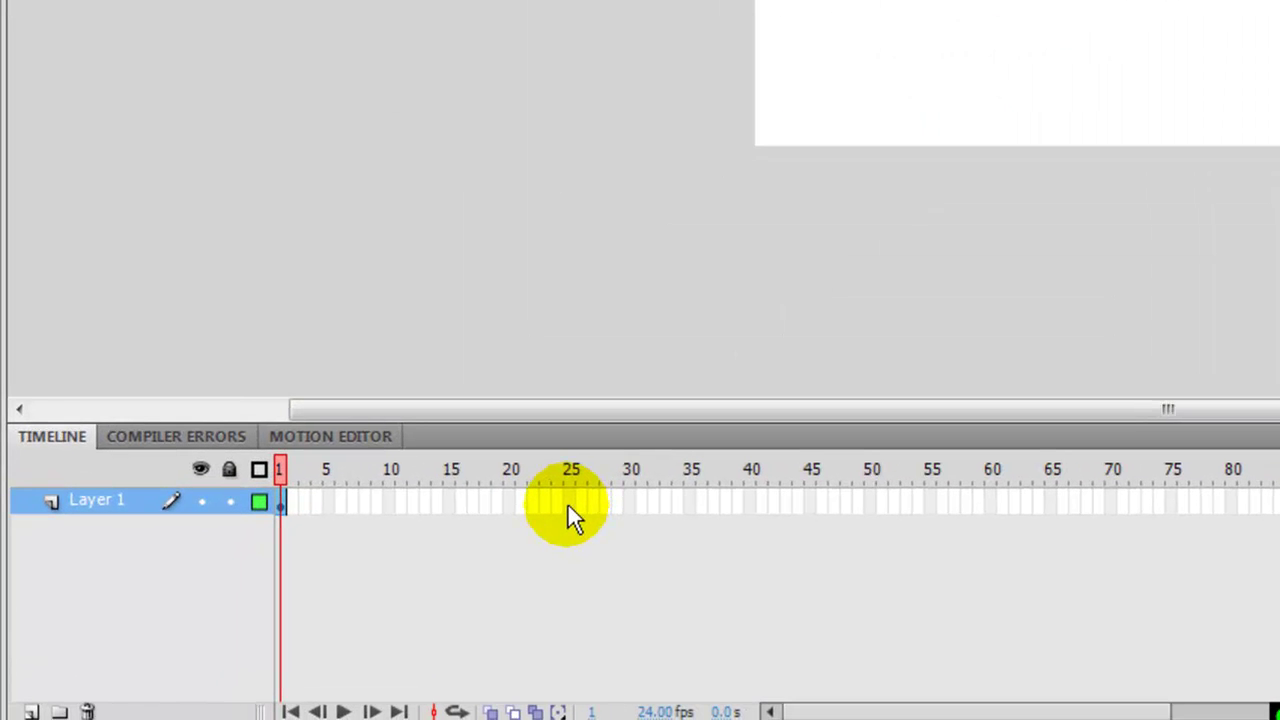
click(568, 505)
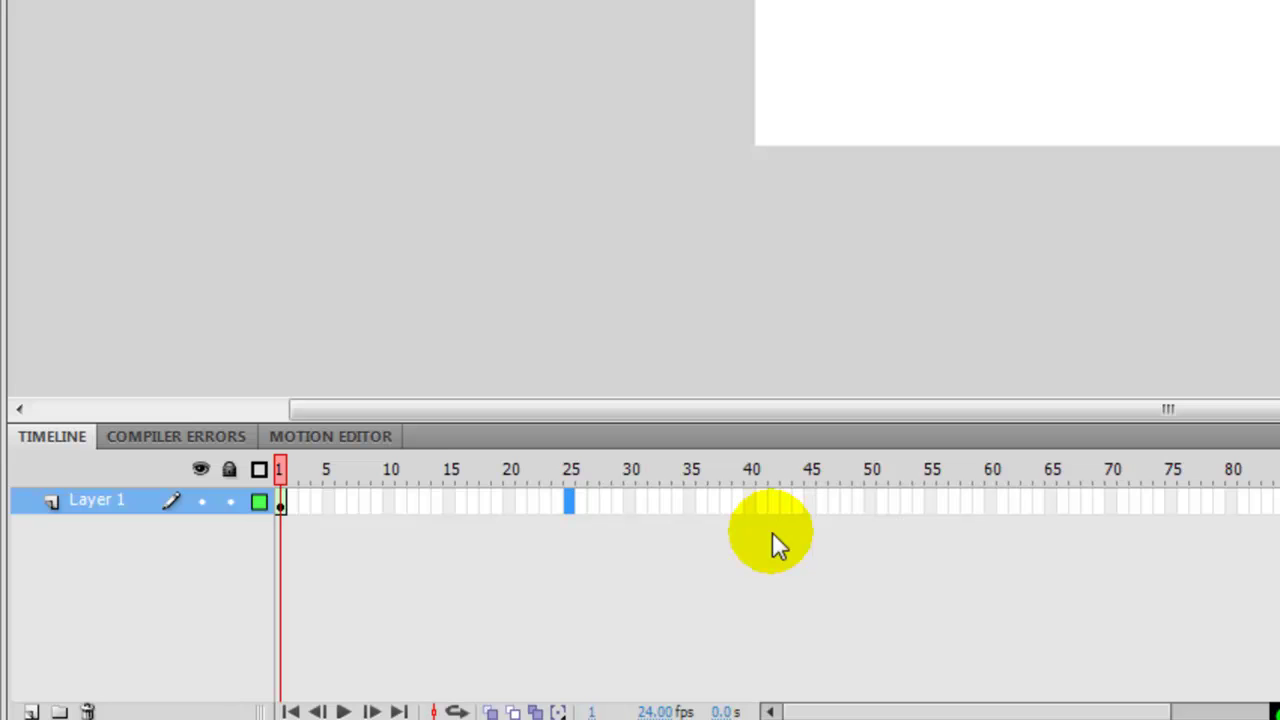
key(F6)
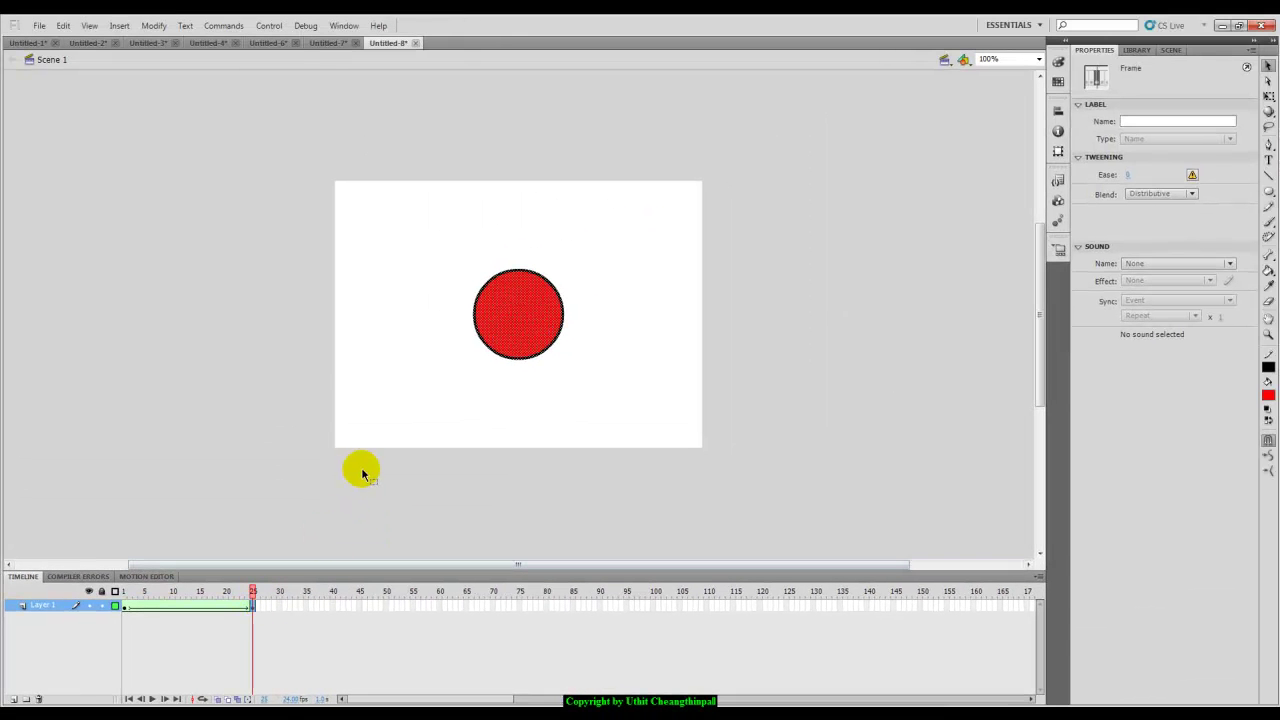
Replace the circle at frame 25 with a black-outlined red rectangle about 143 by 126 px
drag(446, 244, 610, 400)
key(Delete)
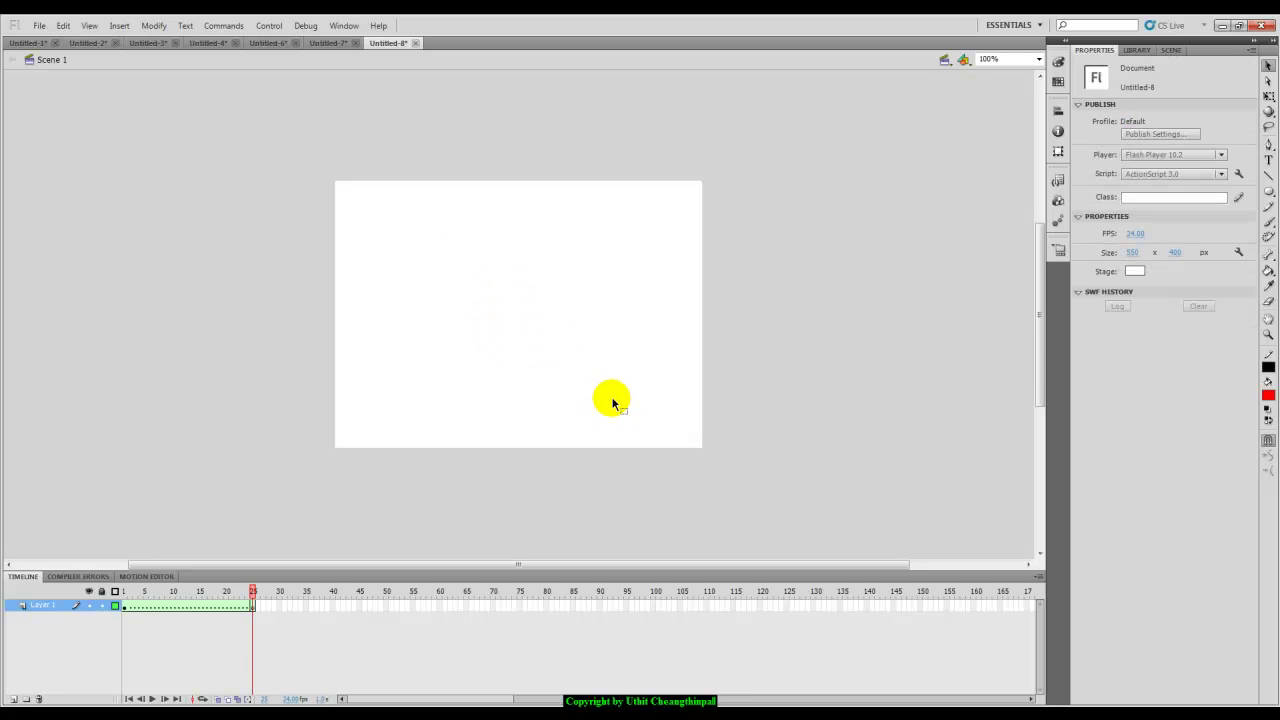
click(1269, 192)
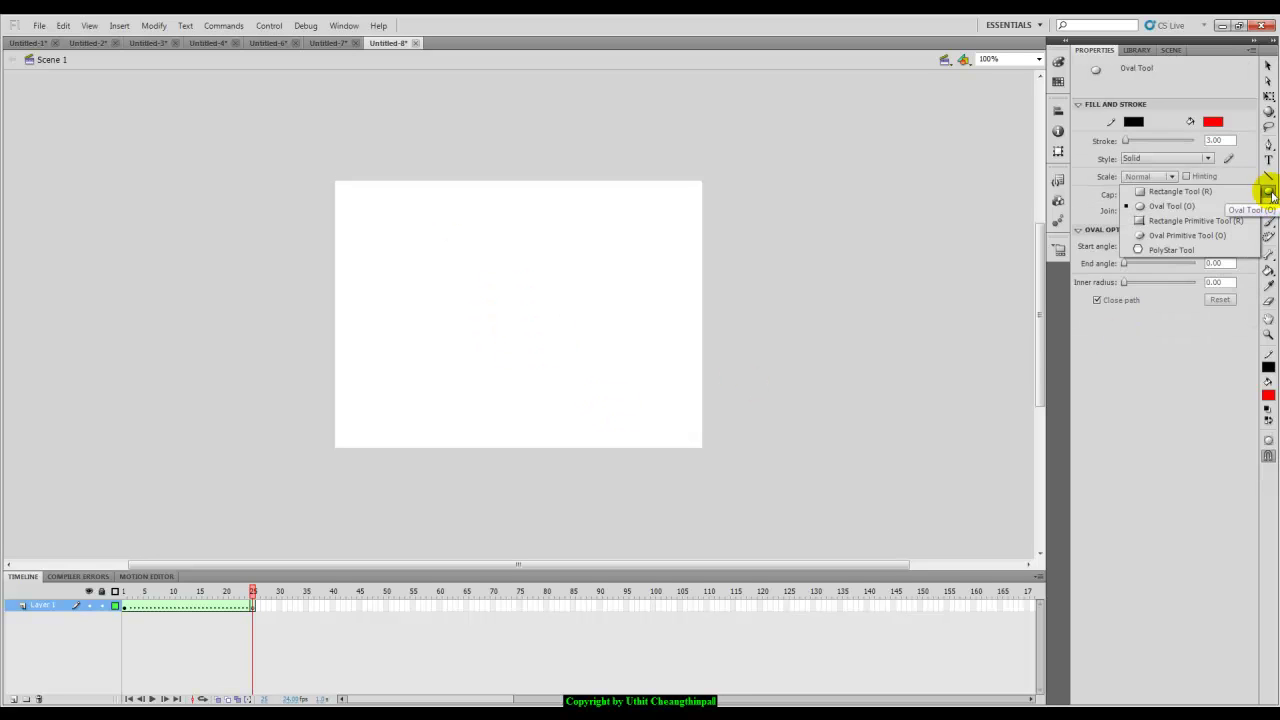
click(1242, 192)
drag(474, 273, 568, 357)
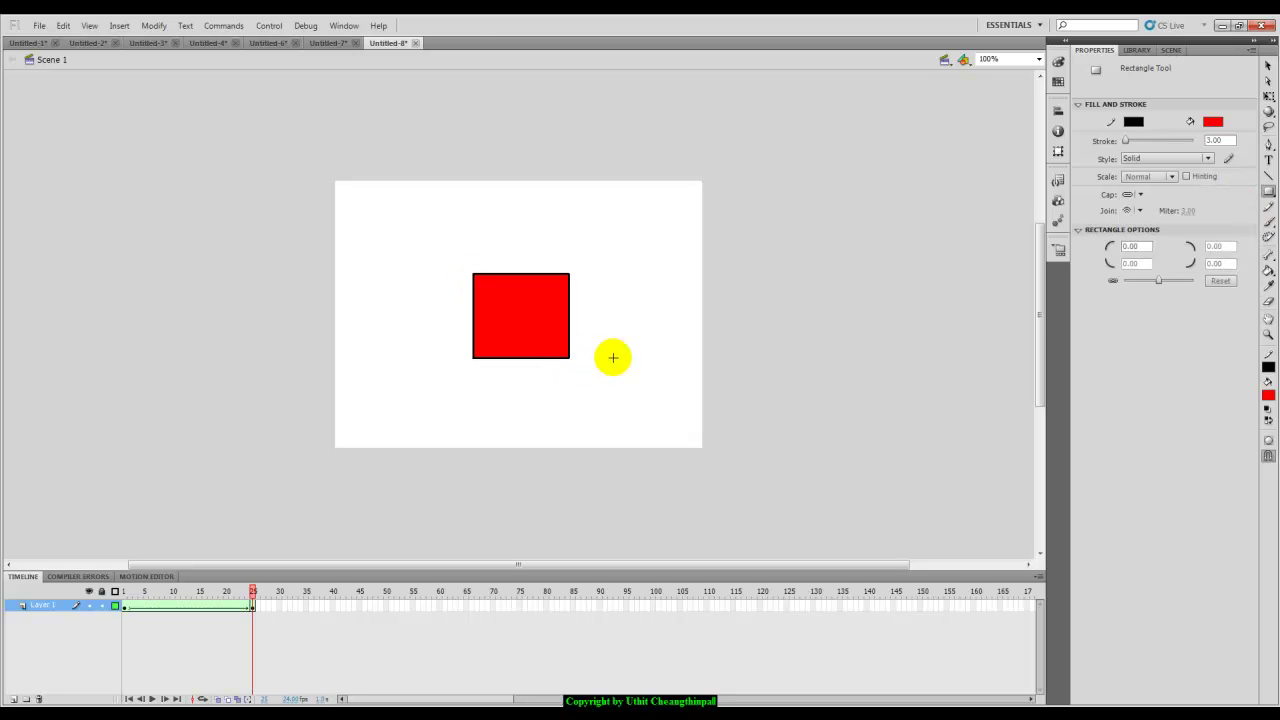
Centre the rectangle, including its outline, horizontally and vertically on the stage
click(1267, 66)
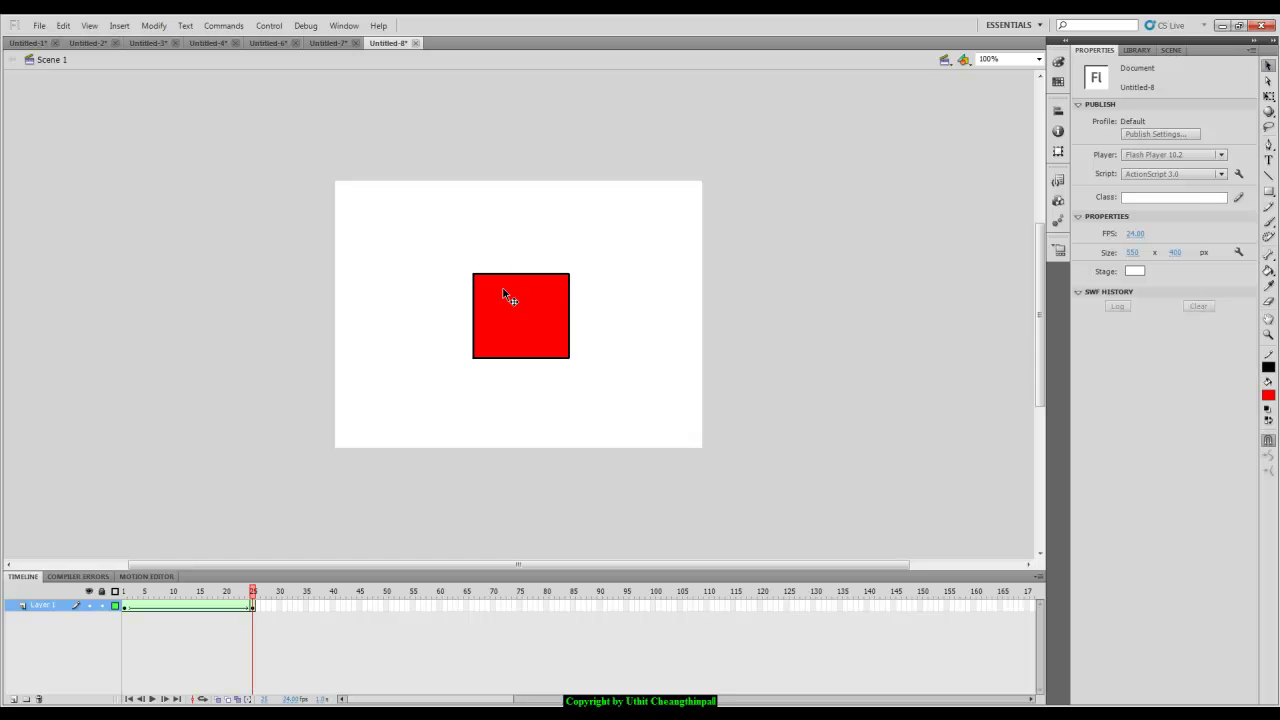
double_click(526, 303)
click(1055, 115)
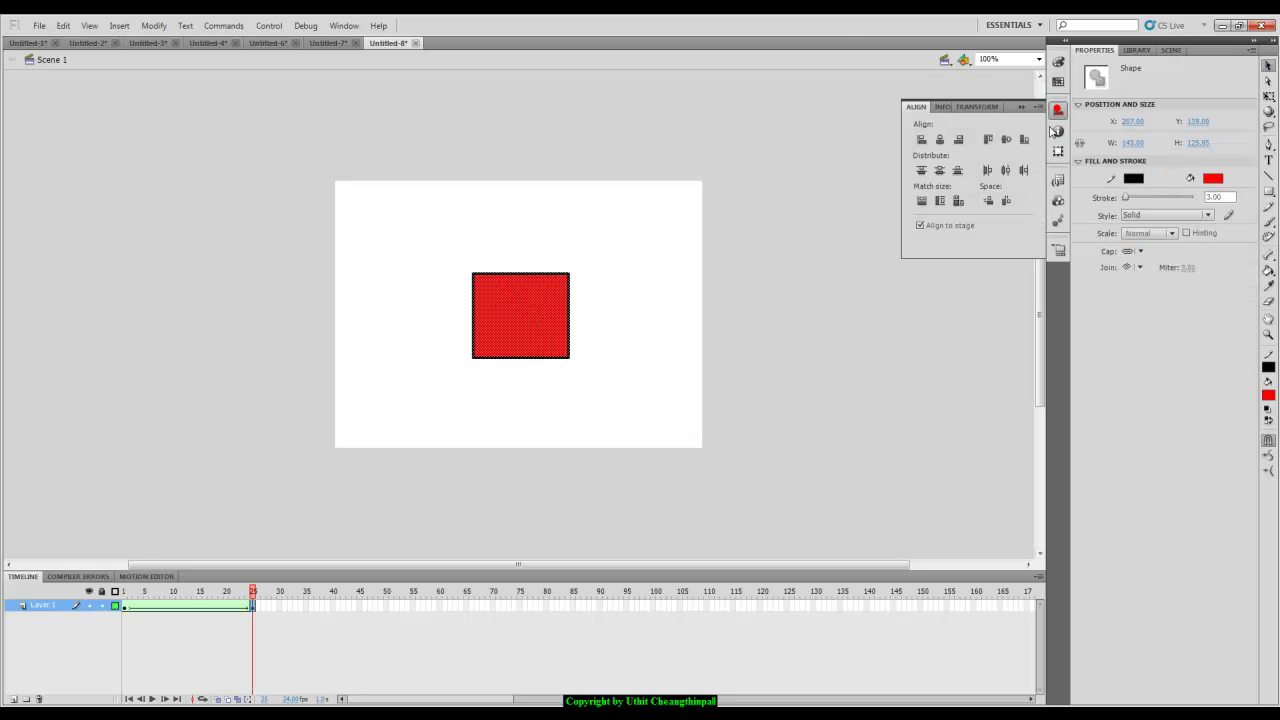
click(939, 139)
click(1010, 143)
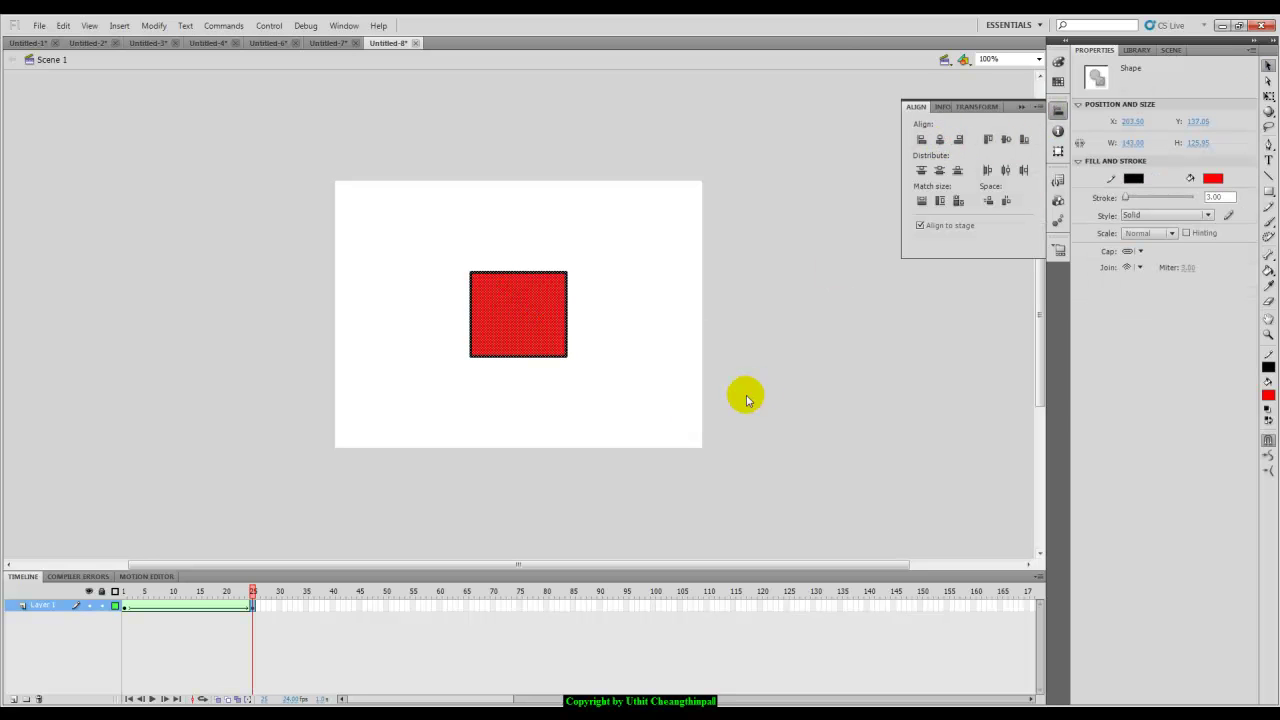
Preview the circle-to-rectangle morph by scrubbing frames 1 to 25 and running a test movie
click(170, 592)
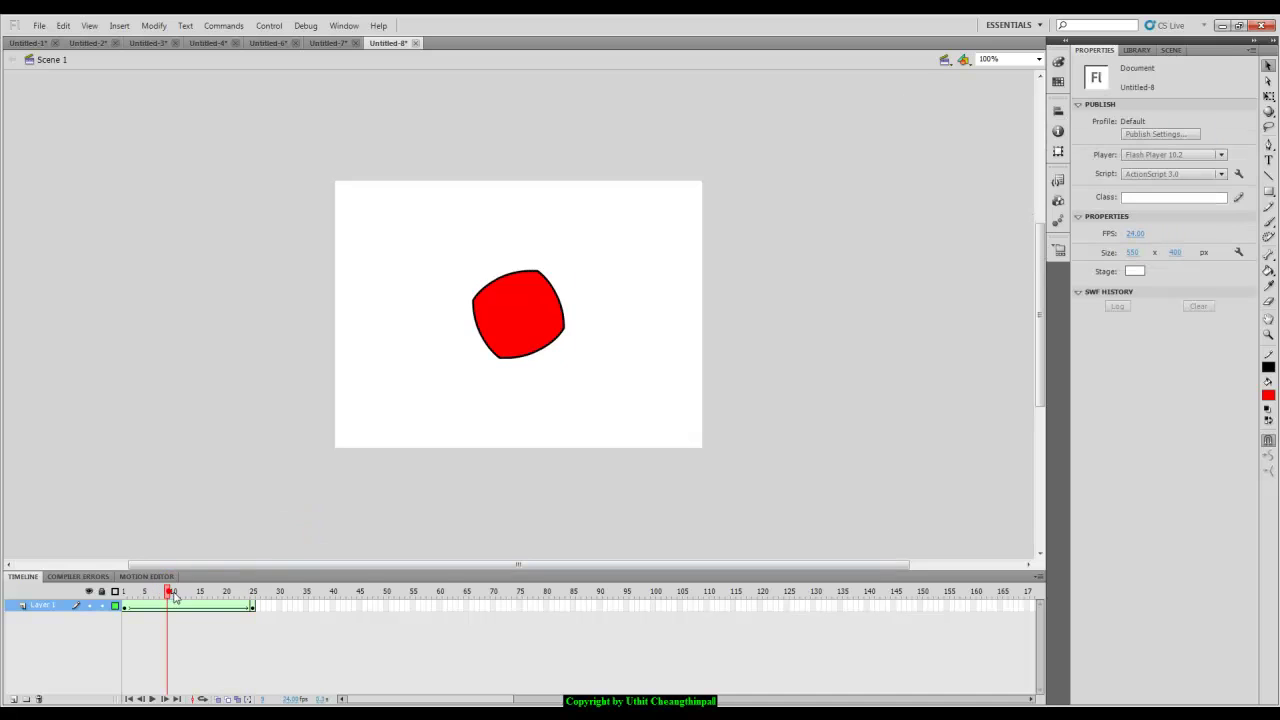
click(252, 592)
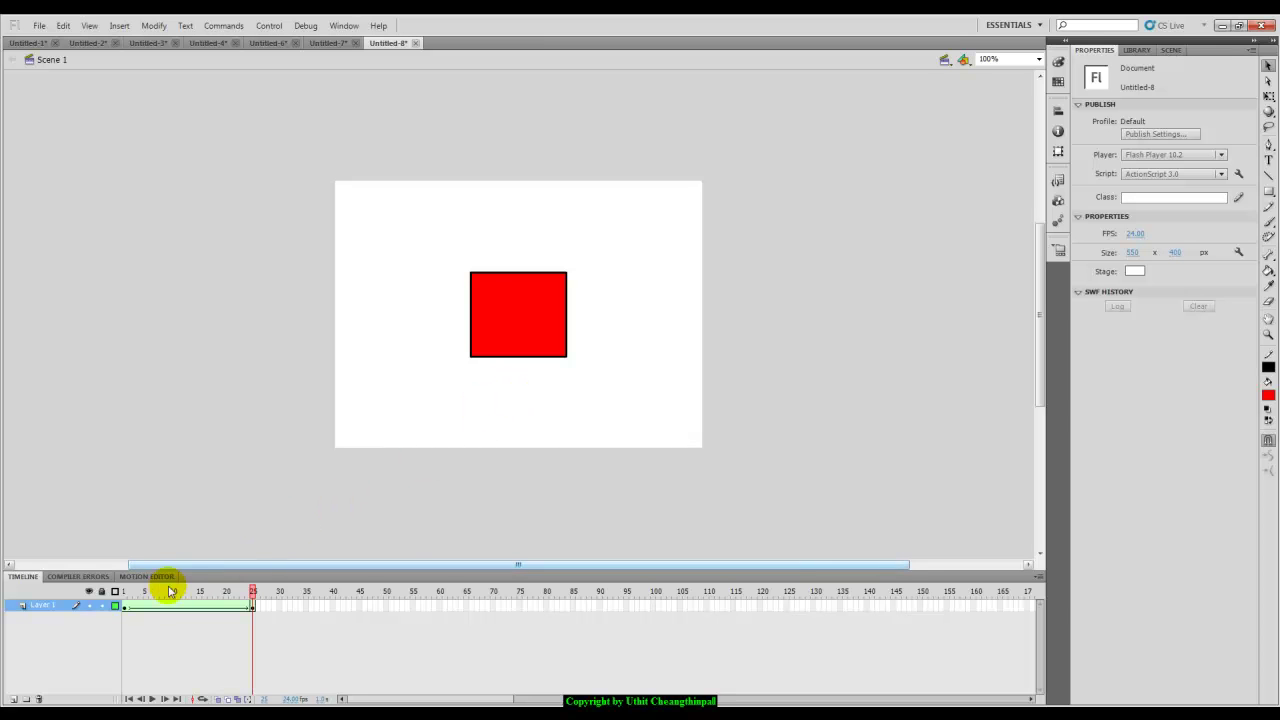
click(123, 592)
drag(122, 592, 253, 593)
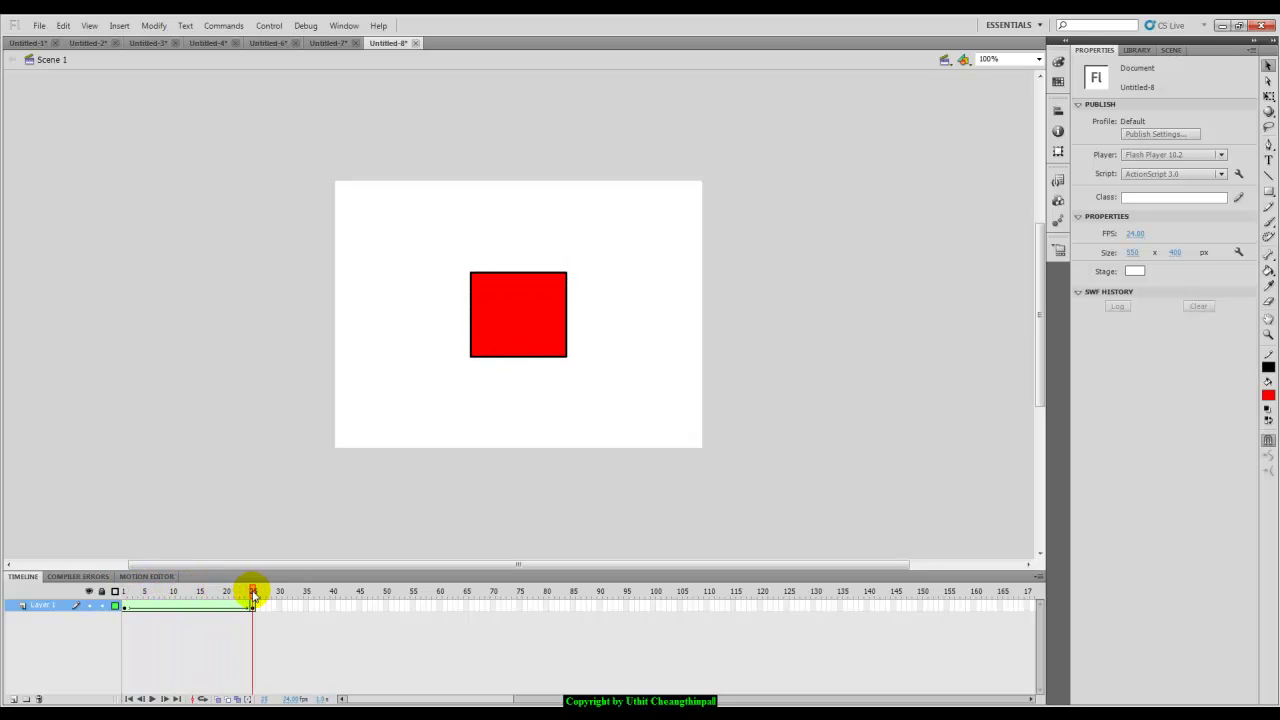
key(ctrl+Return)
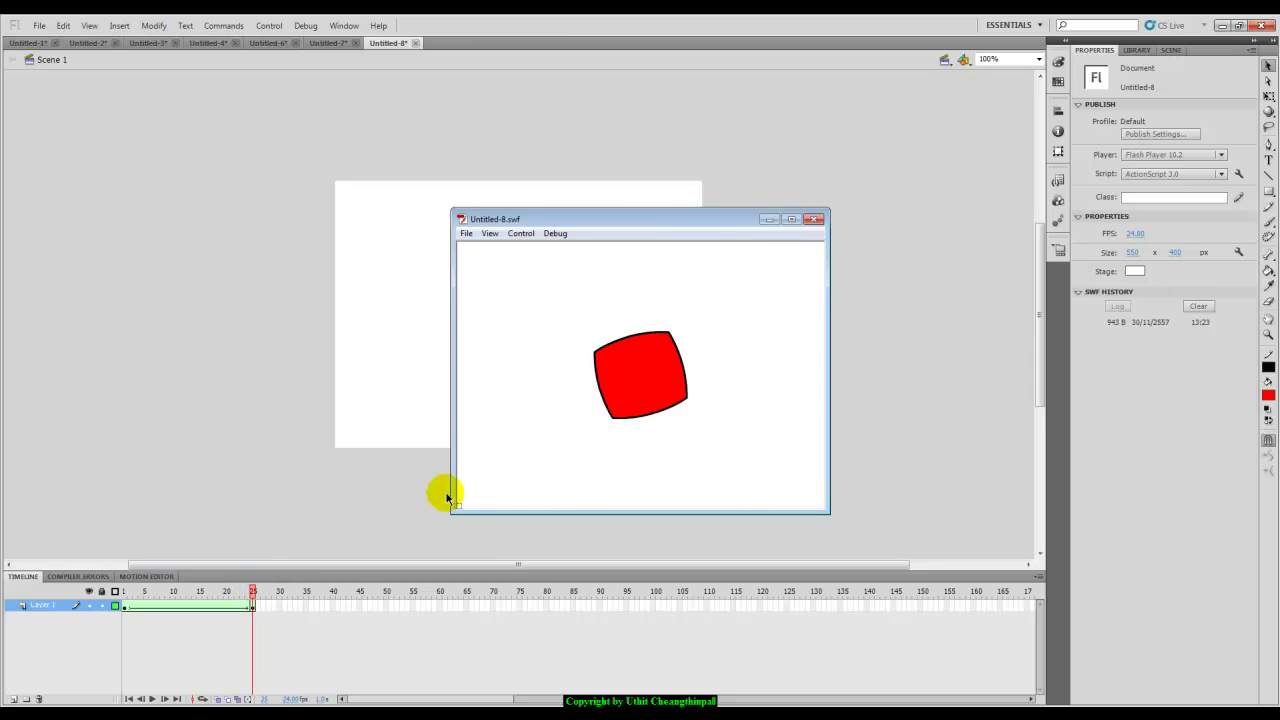
click(815, 219)
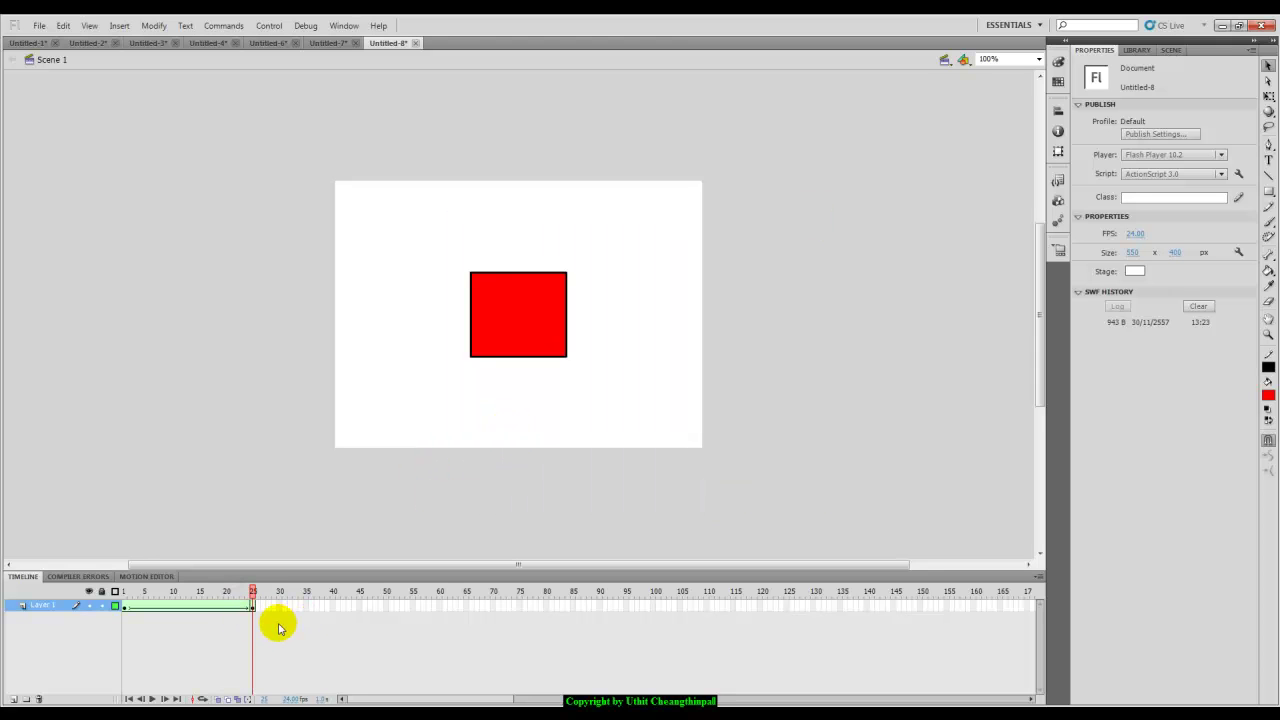
Insert a keyframe at frame 50 to hold the rectangle, and check the animation in a test movie and by scrubbing
click(386, 606)
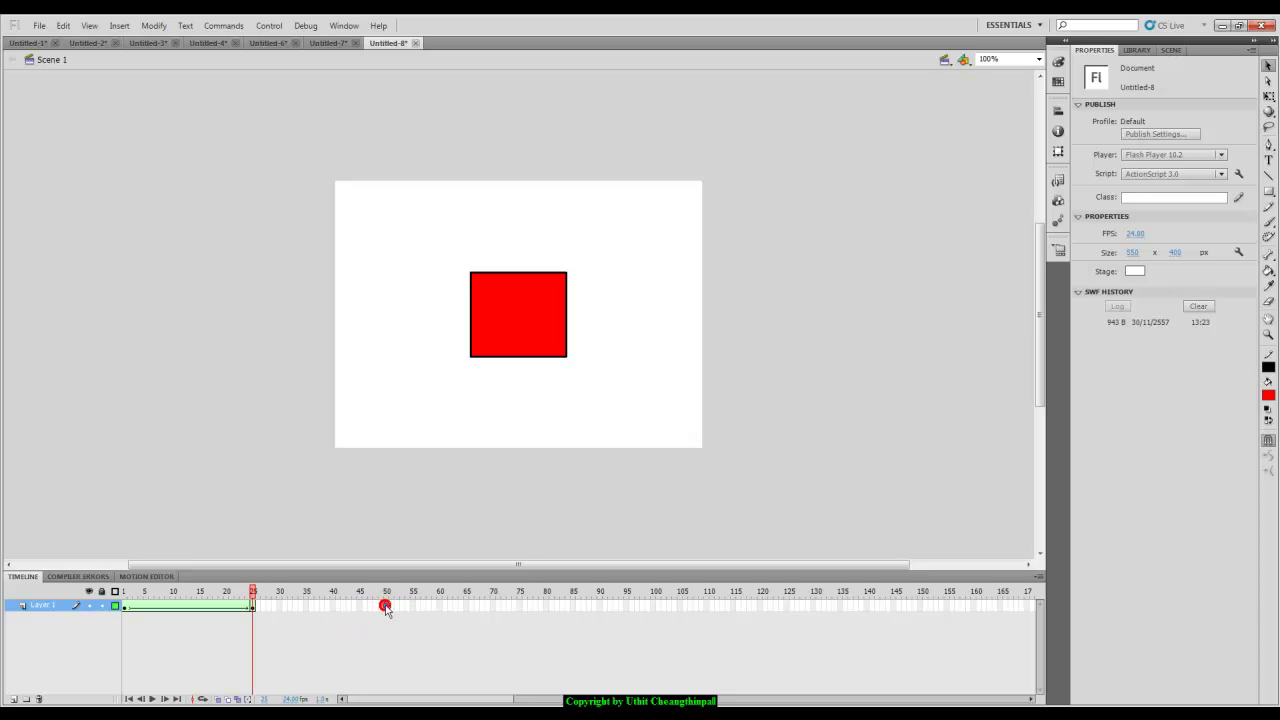
key(F6)
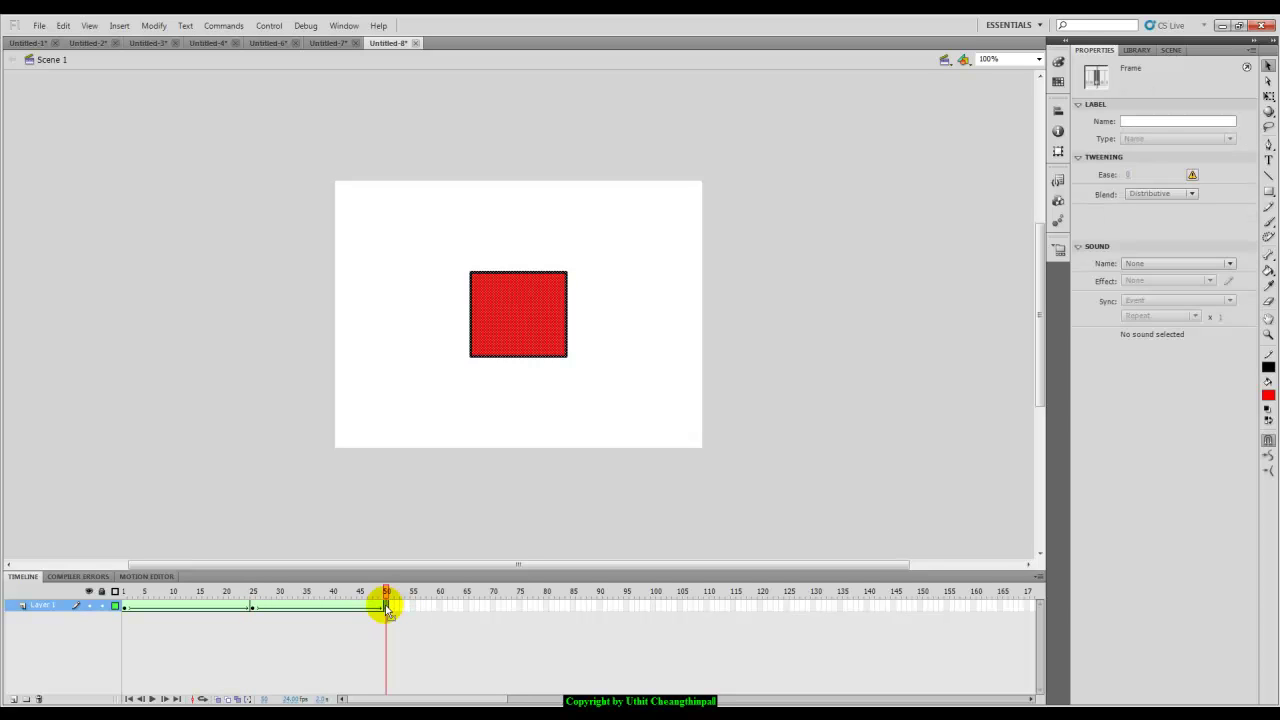
key(ctrl+Return)
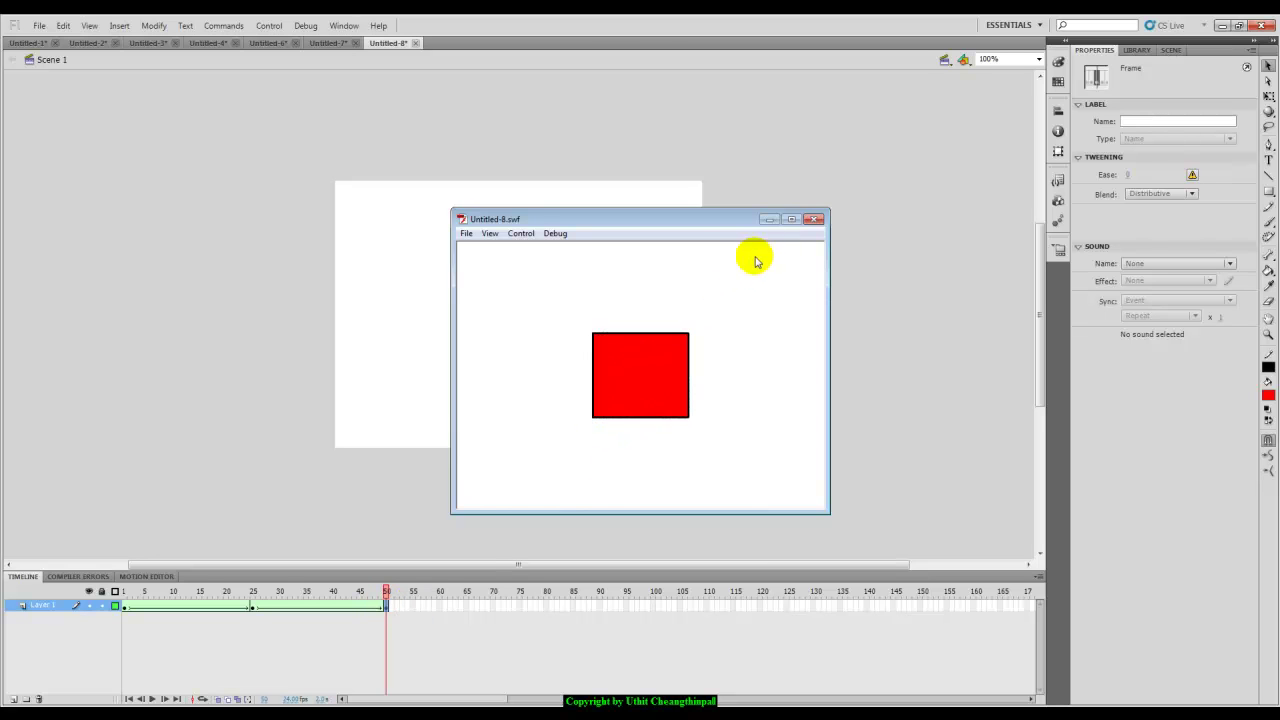
click(814, 220)
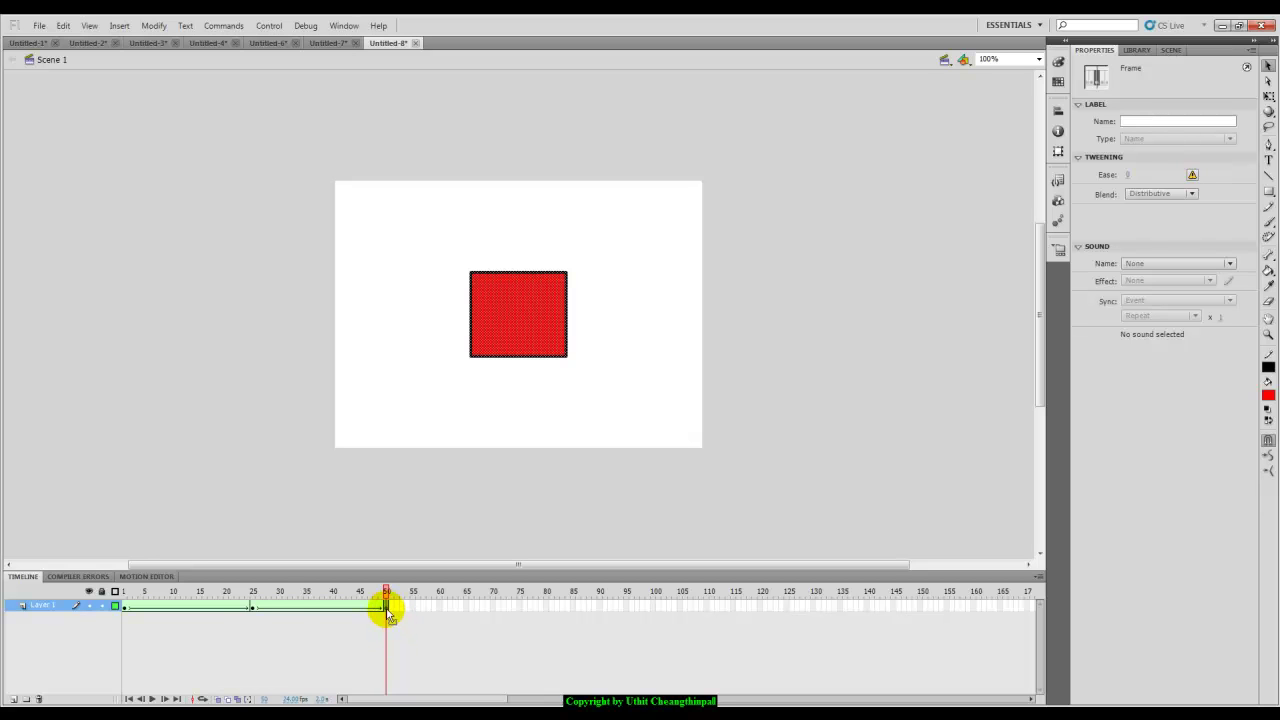
mouse_move(125, 594)
mouse_down()
mouse_move(240, 594)
mouse_move(250, 612)
mouse_move(357, 592)
mouse_move(388, 600)
mouse_up()
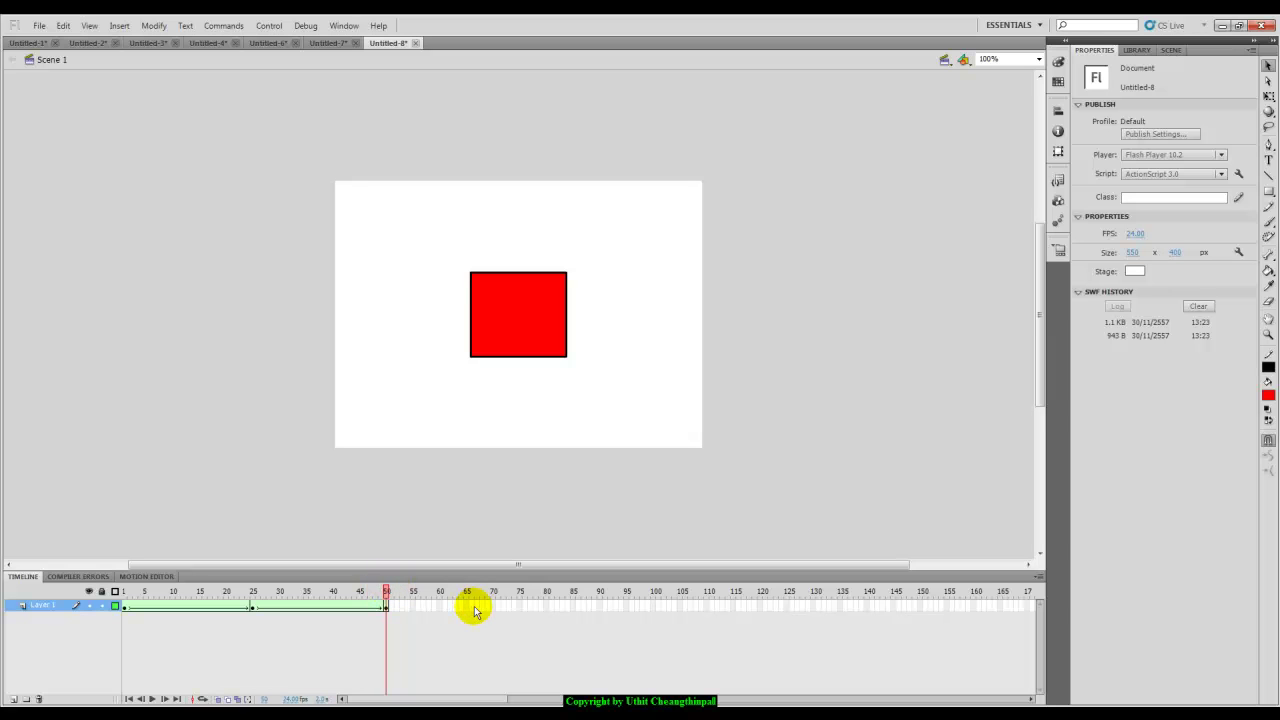
Insert a keyframe at frame 75 of Layer 1
click(519, 606)
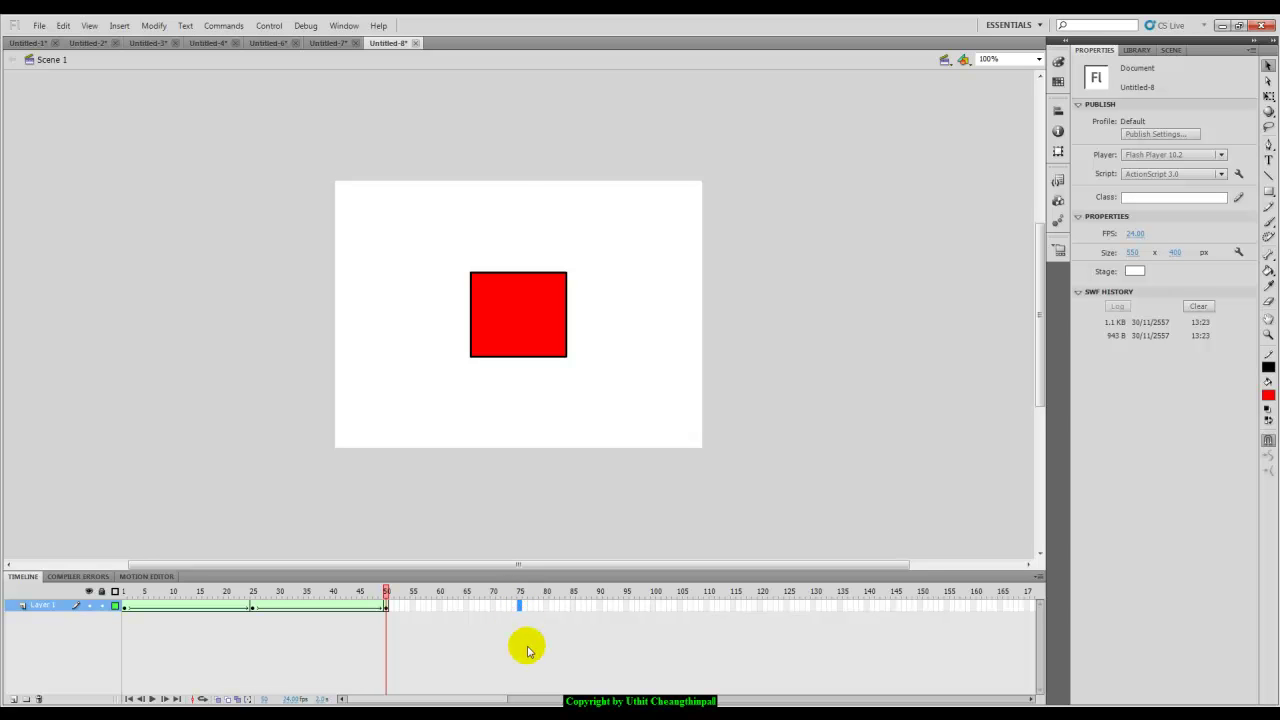
key(F6)
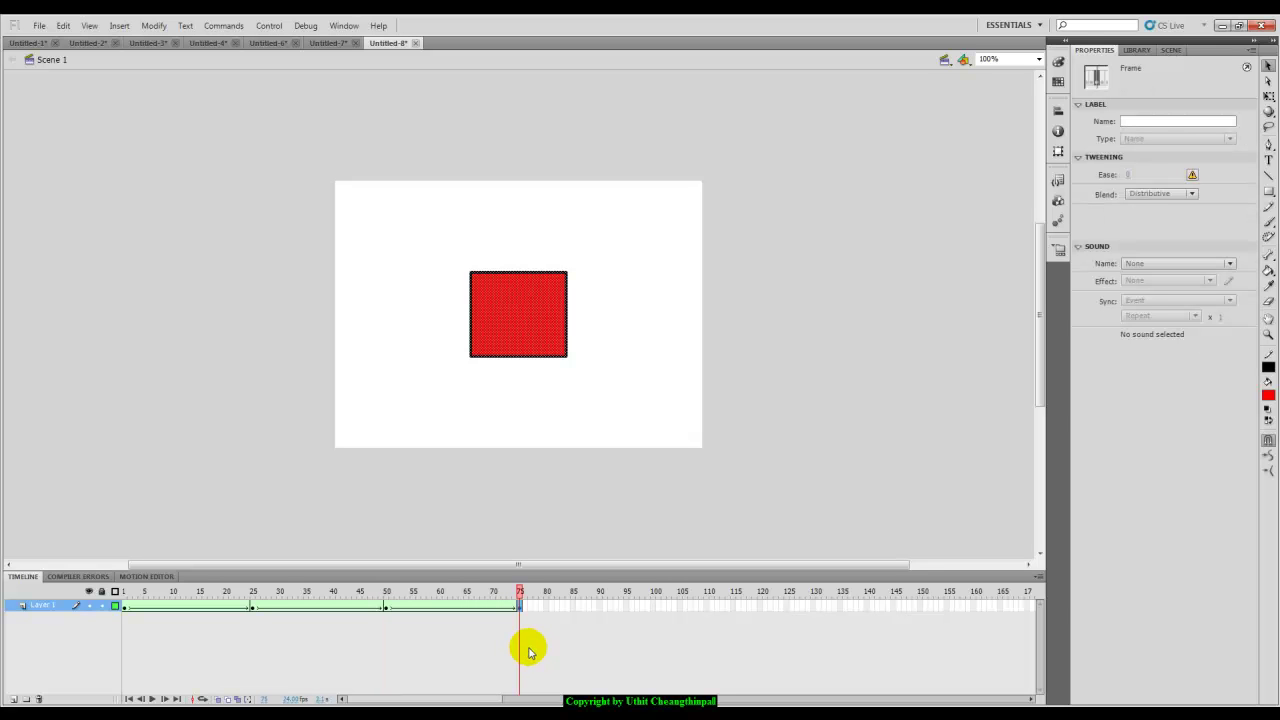
click(519, 591)
mouse_move(519, 591)
mouse_down()
mouse_move(437, 591)
mouse_move(519, 592)
mouse_up()
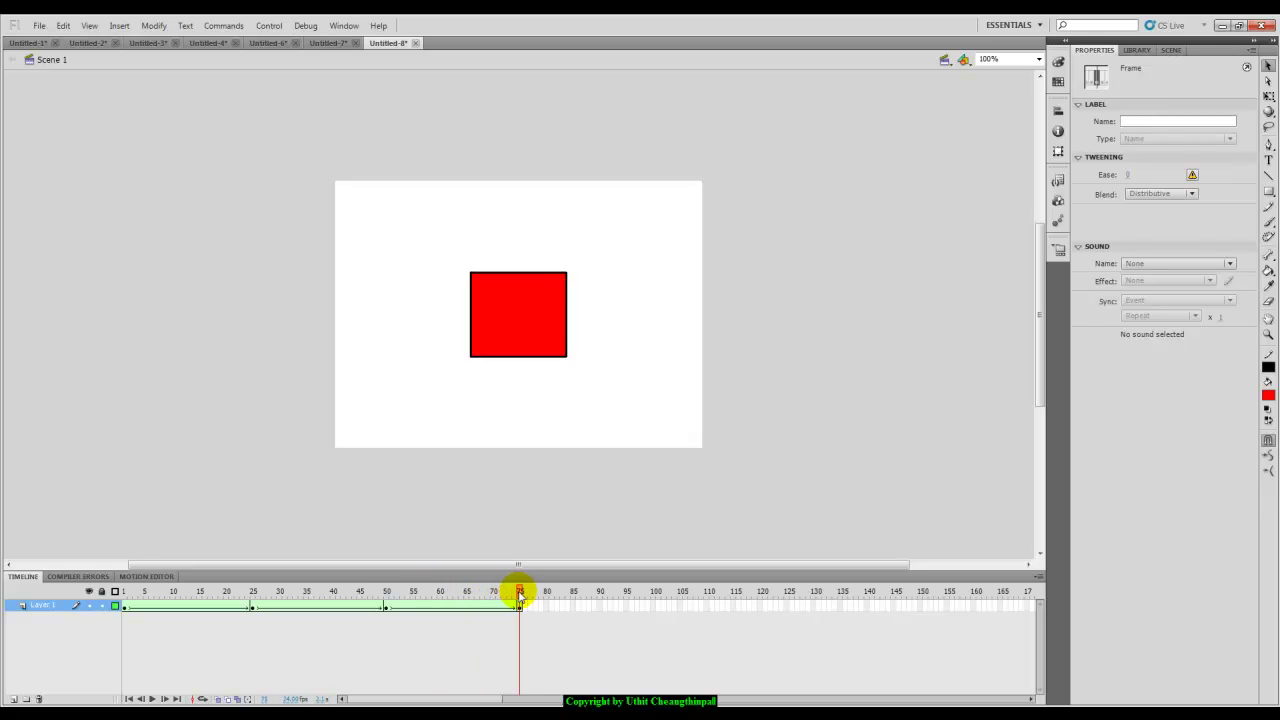
click(519, 614)
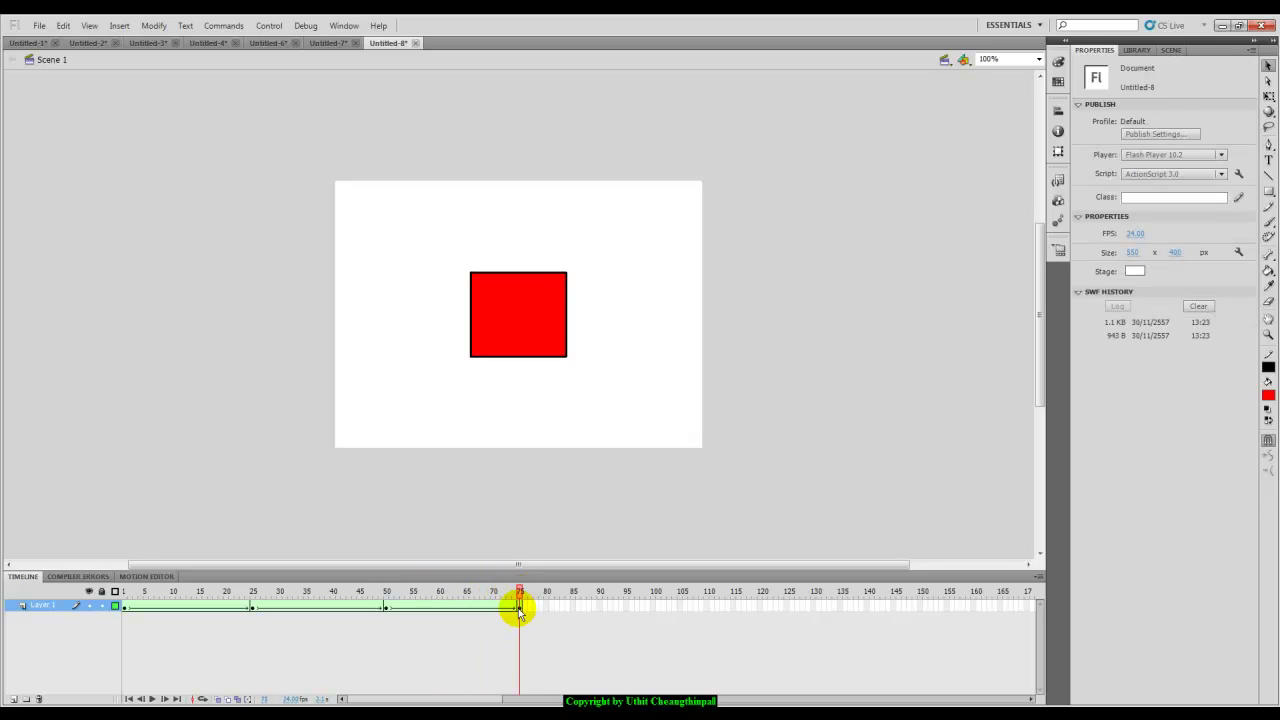
Copy the circle keyframe from frame 1, paste it over frame 75, and scrub frames 50 to 75 to check the morph
click(125, 608)
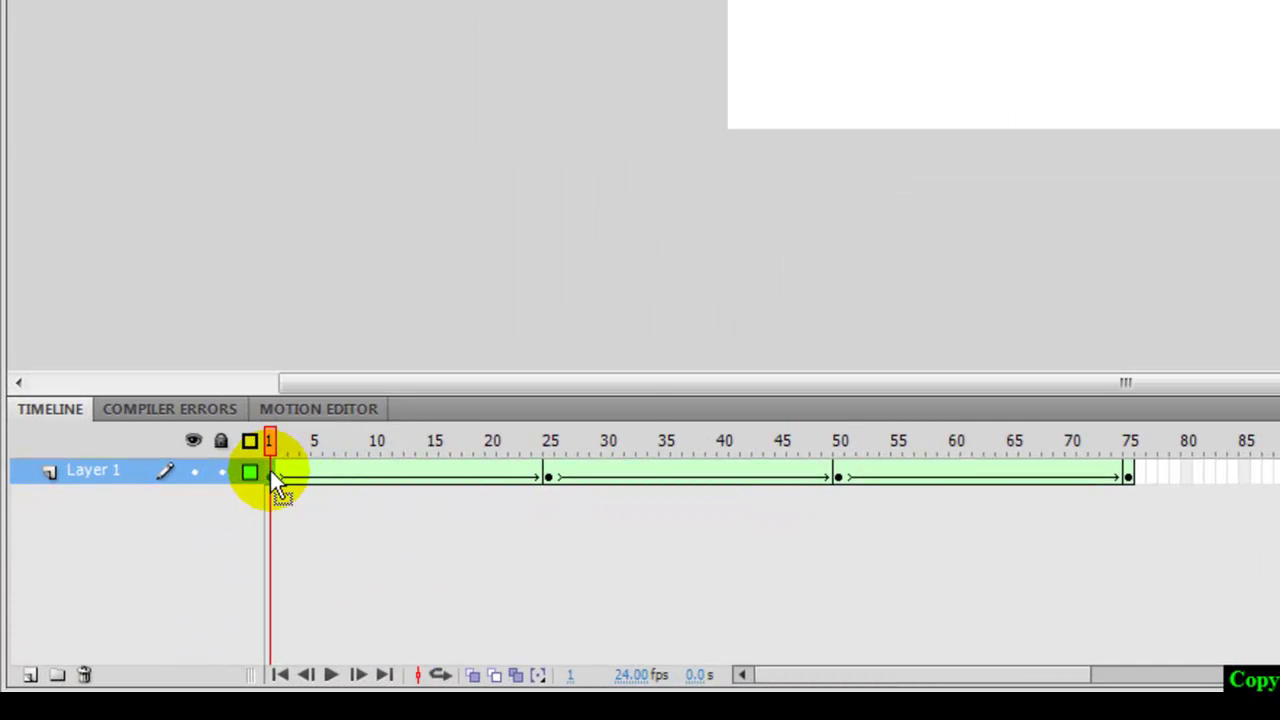
right_click(270, 470)
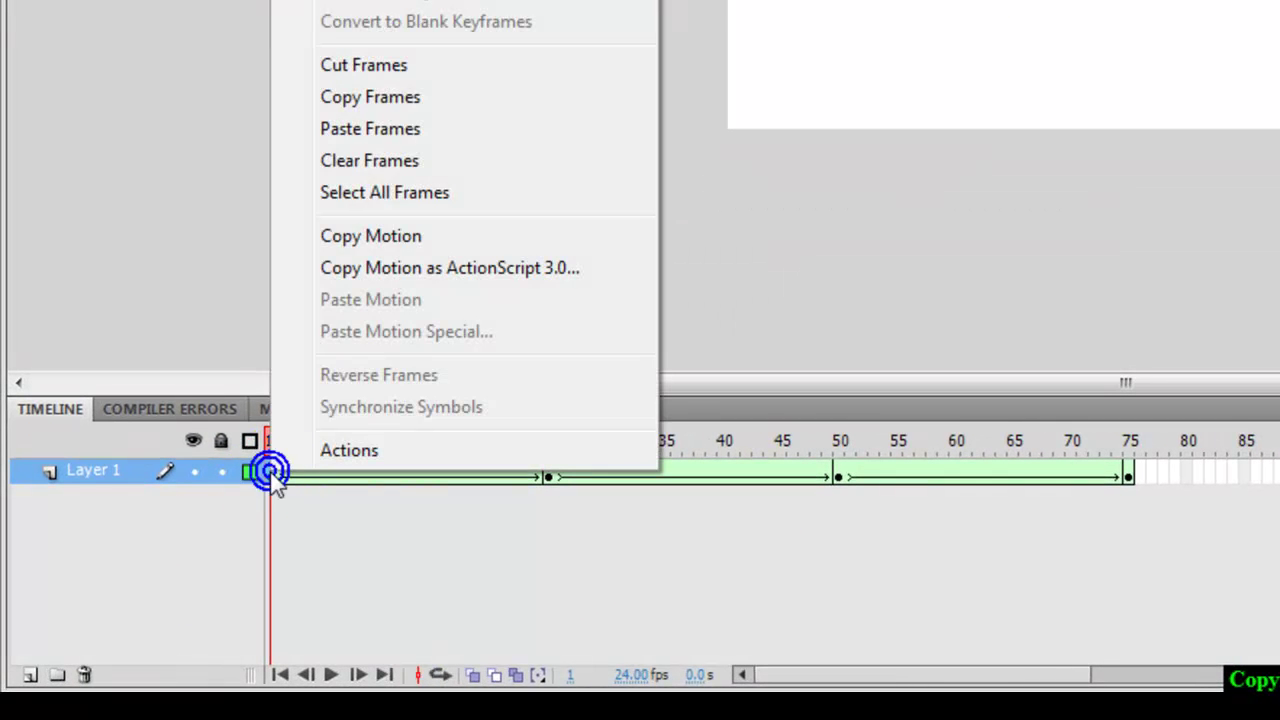
click(387, 96)
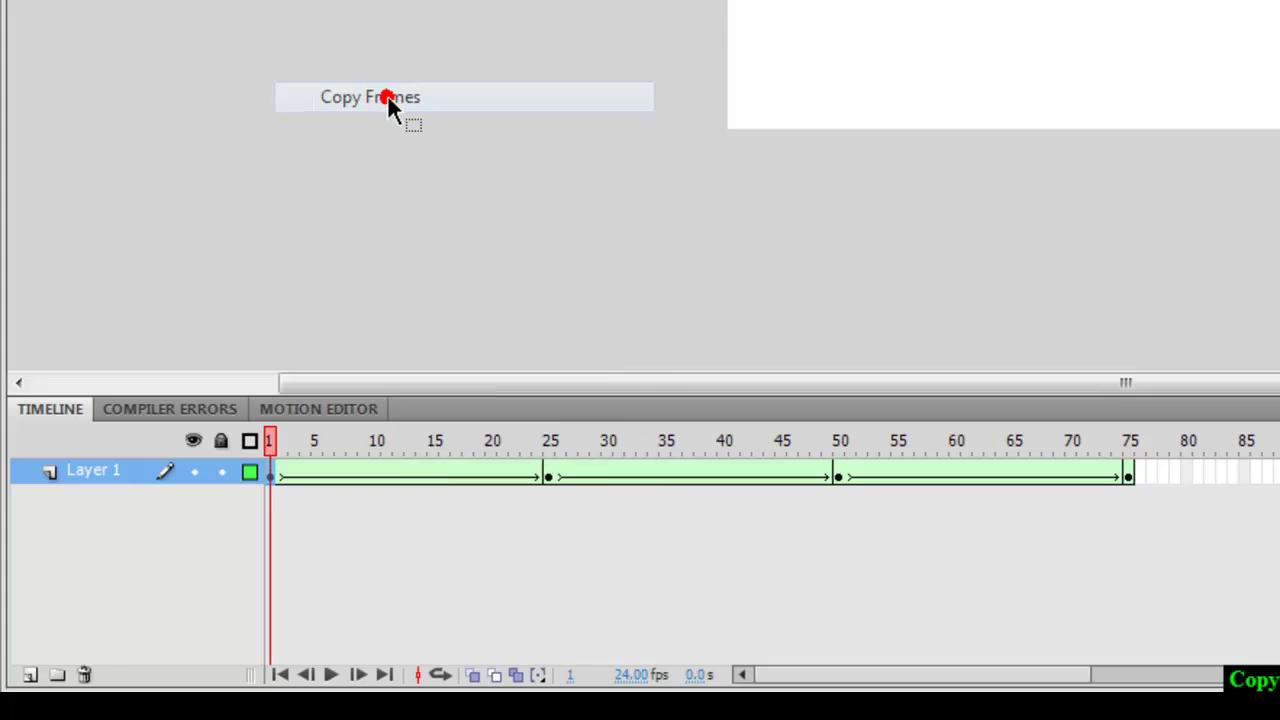
click(1112, 473)
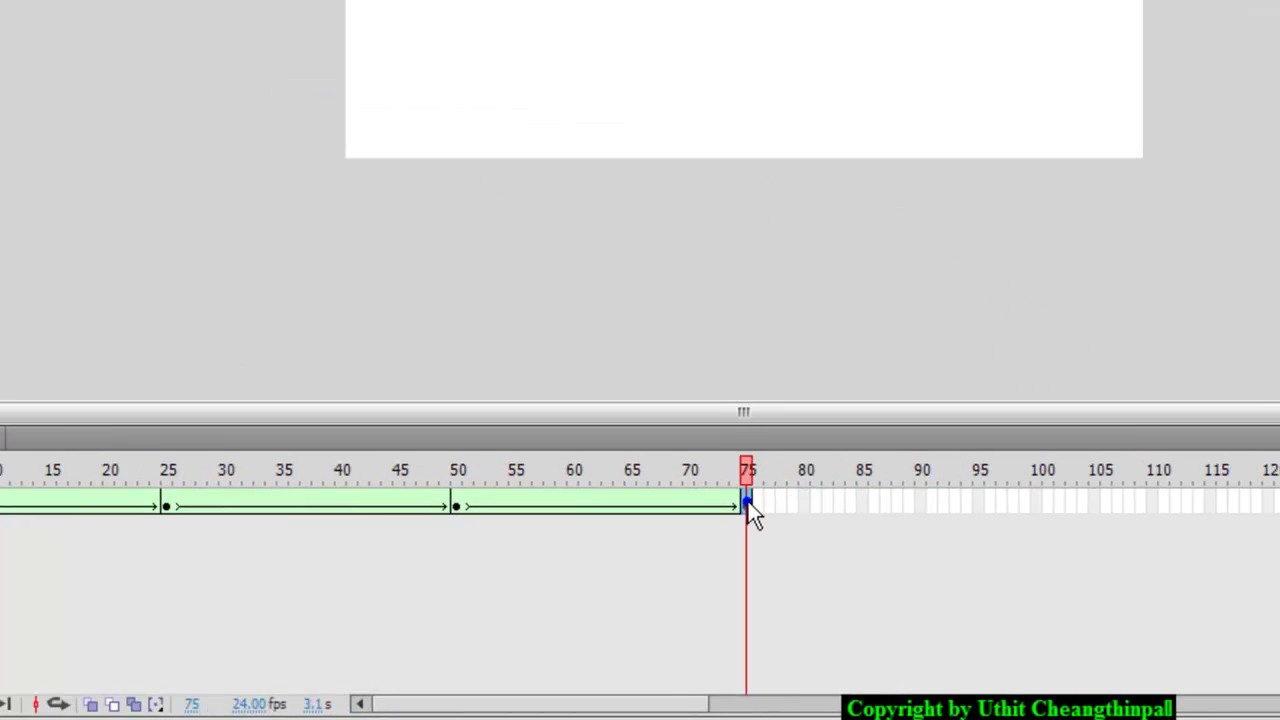
right_click(1112, 473)
click(698, 169)
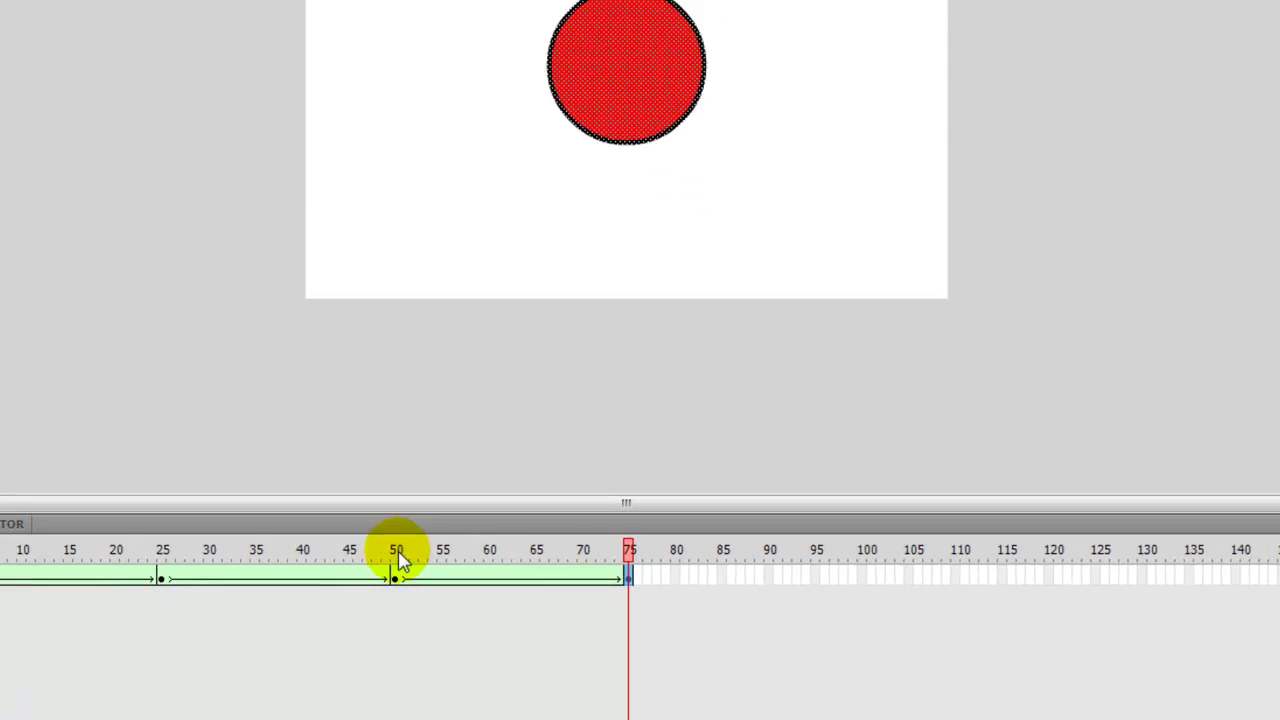
click(349, 480)
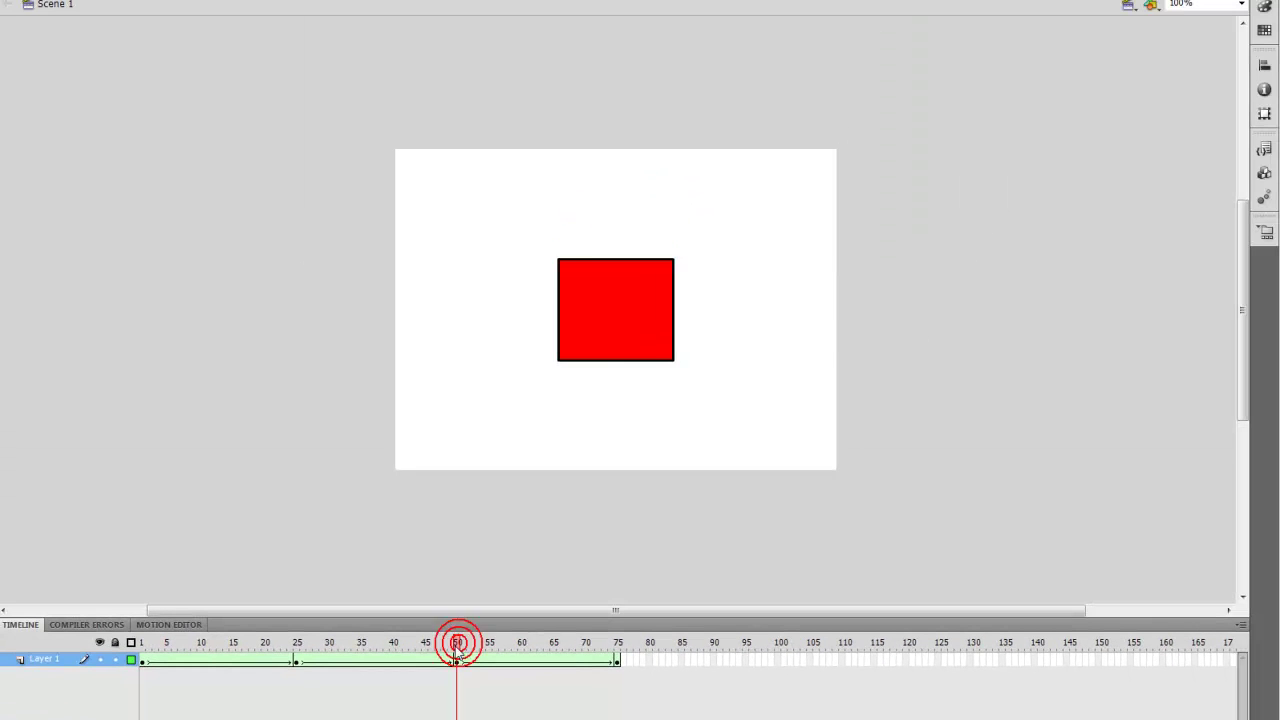
drag(457, 645, 609, 669)
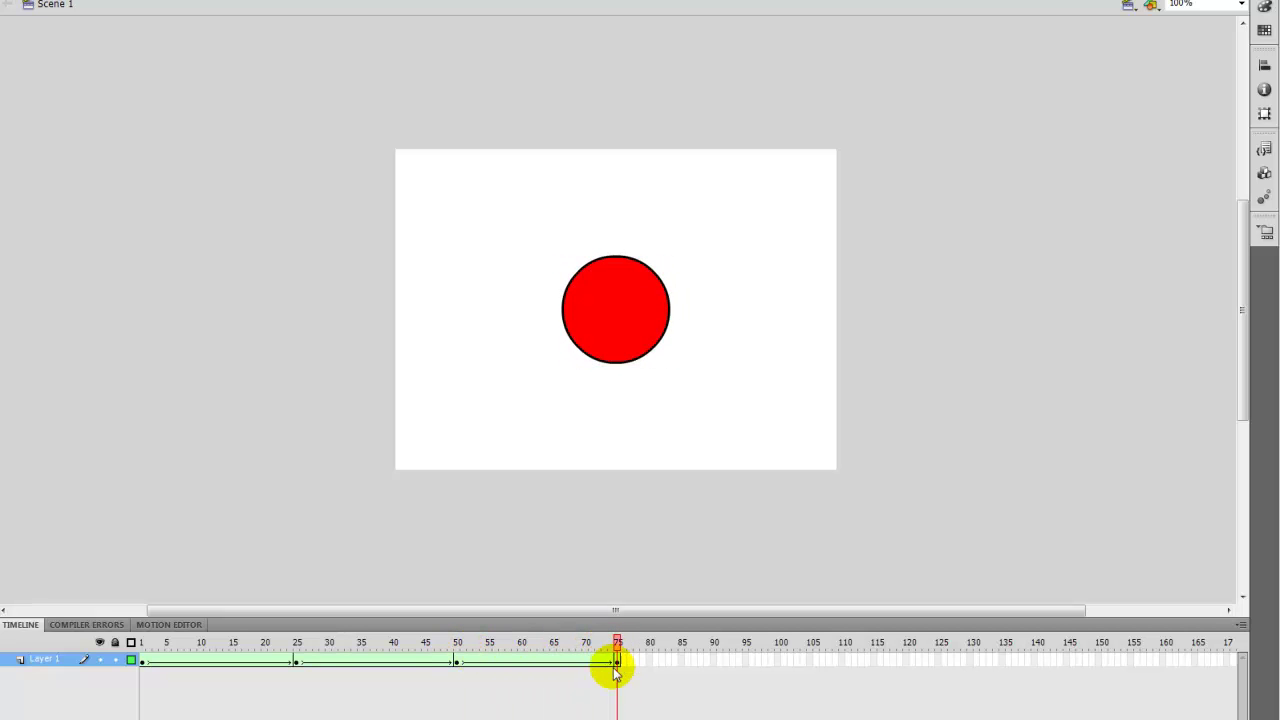
Insert a keyframe at frame 100 to hold the circle
click(778, 660)
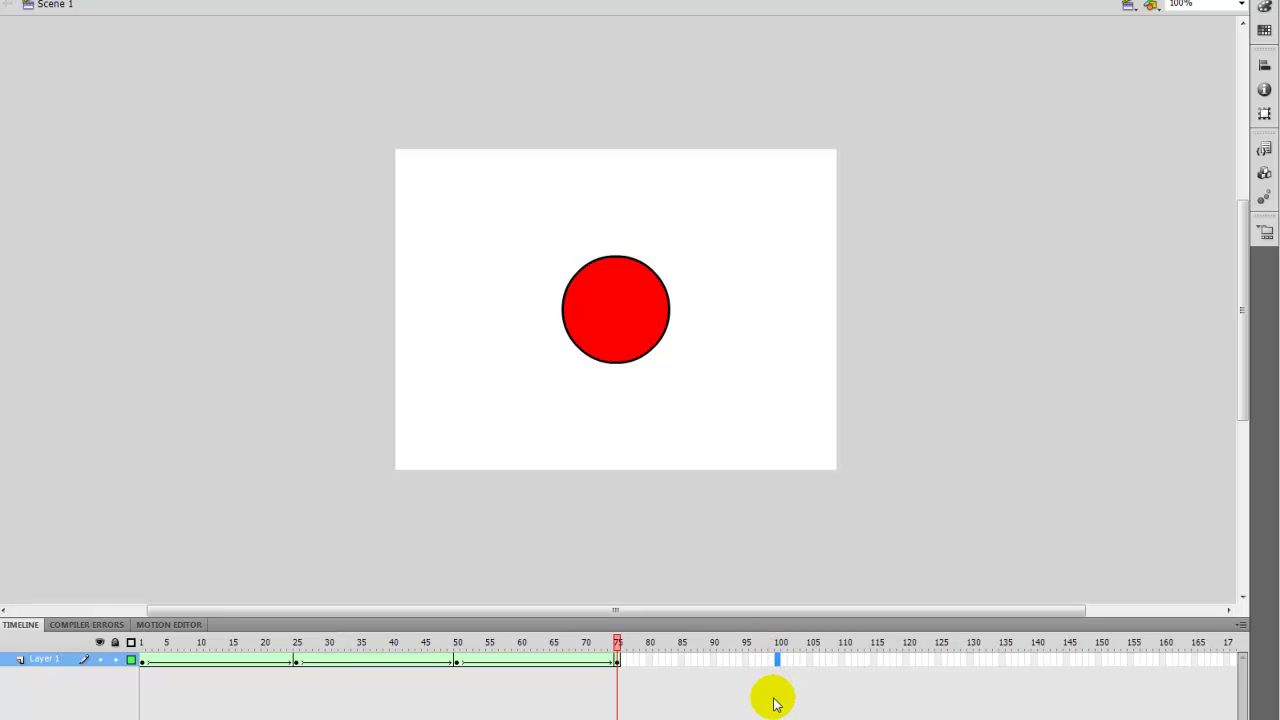
key(F6)
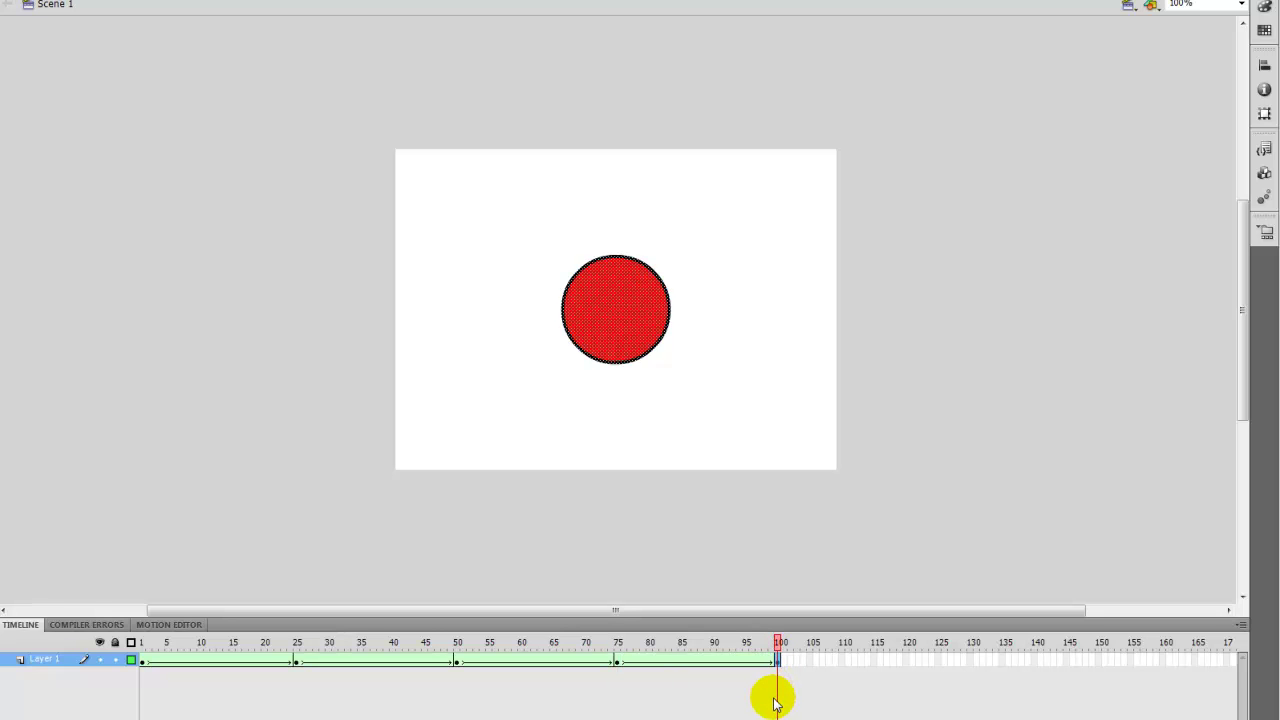